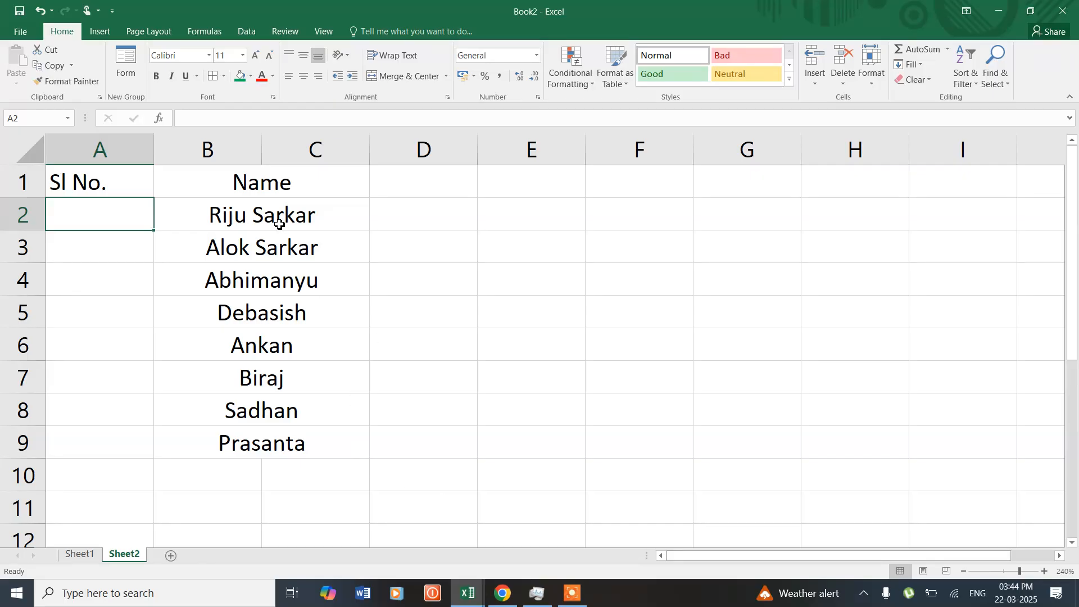
- Enter 1 in A2 and fill it down to A9 as a number series under Sl No
text(1)
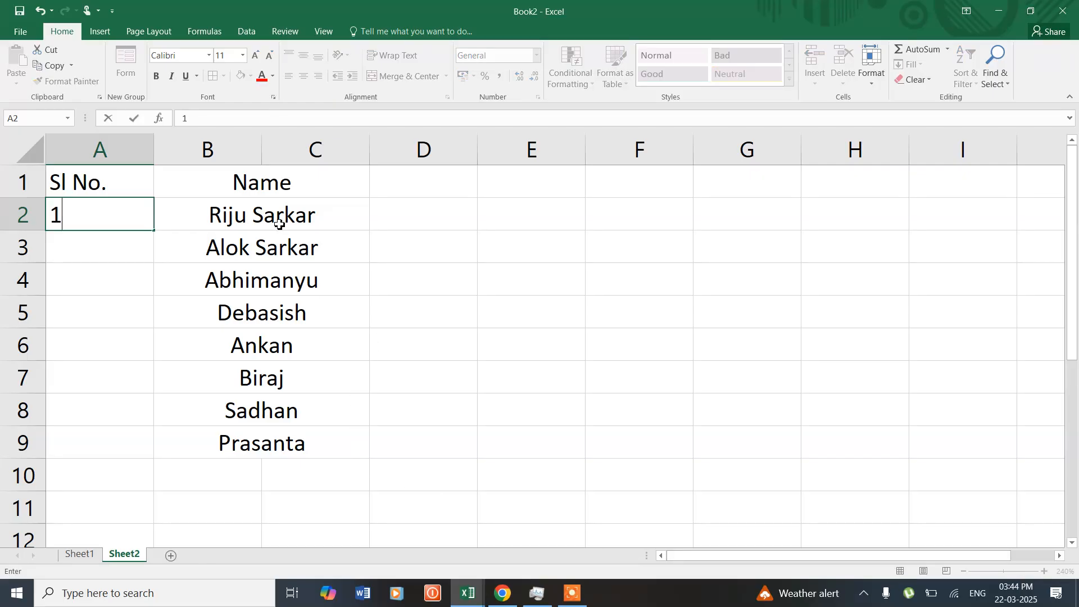
key(Return)
click(95, 210)
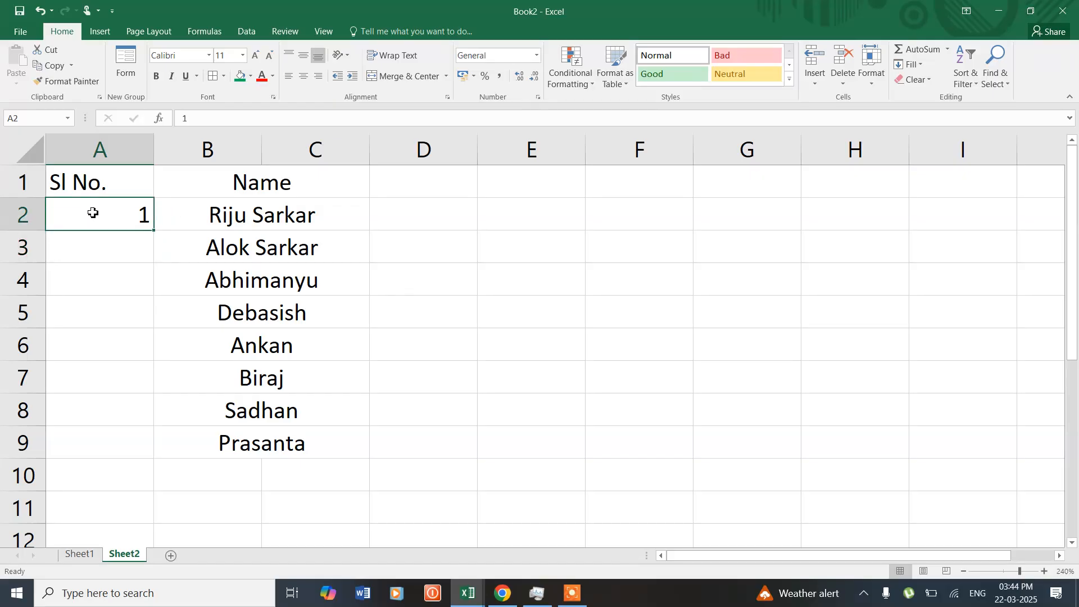
drag(154, 233, 149, 455)
click(175, 466)
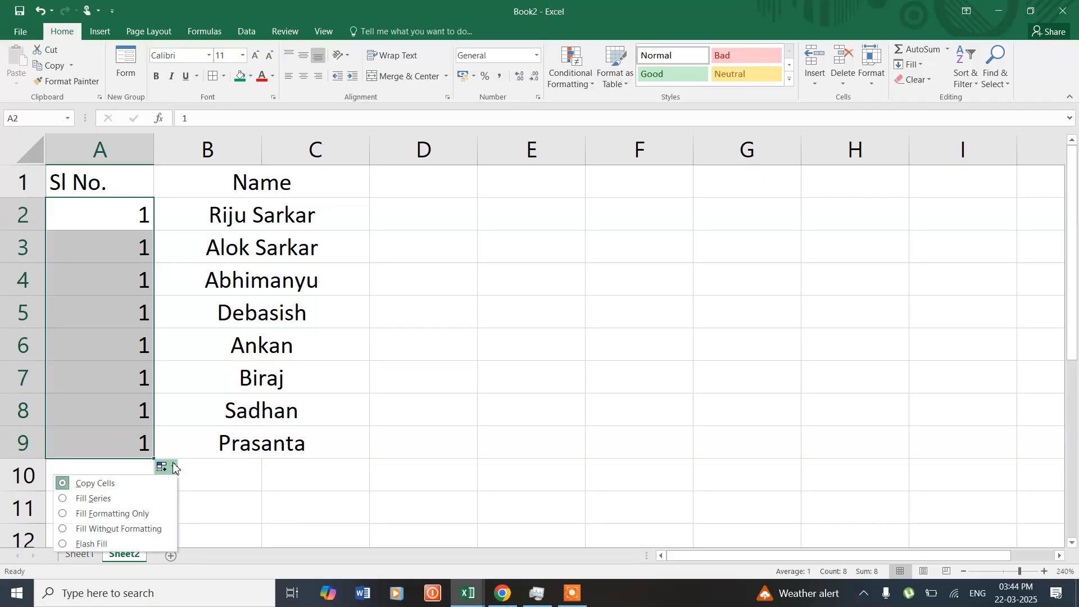
click(135, 500)
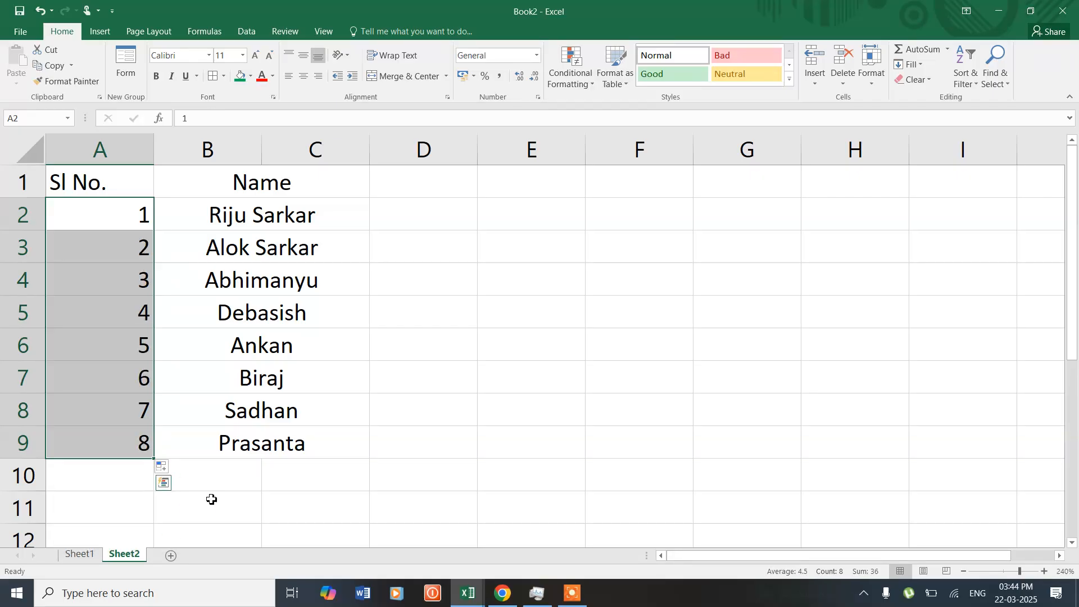
- Merge and center B10:C10 and enter another person's name there
click(195, 484)
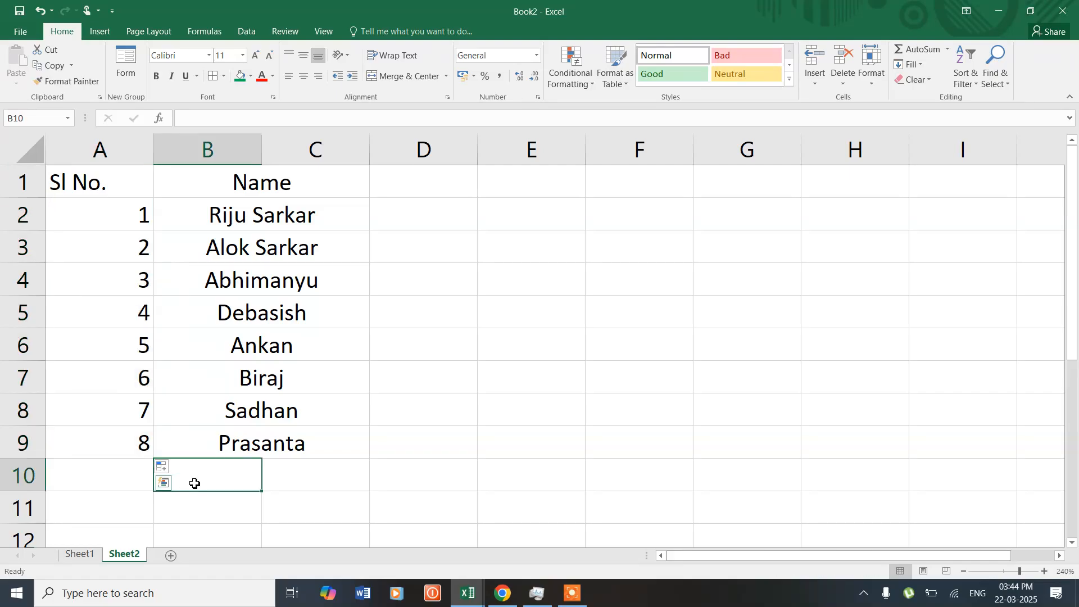
drag(198, 482, 310, 464)
click(405, 77)
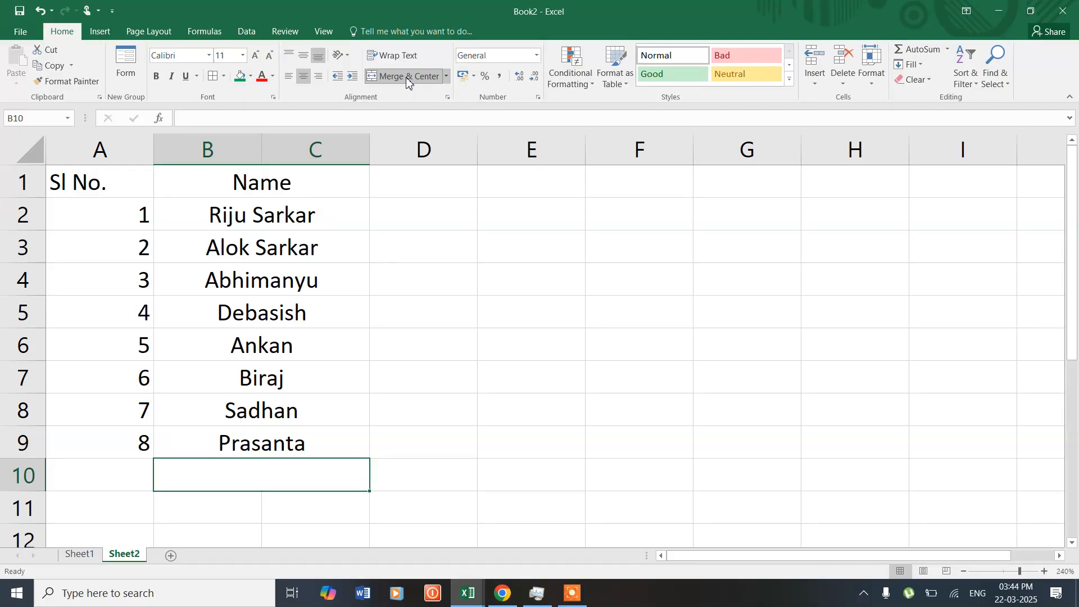
text(Shy)
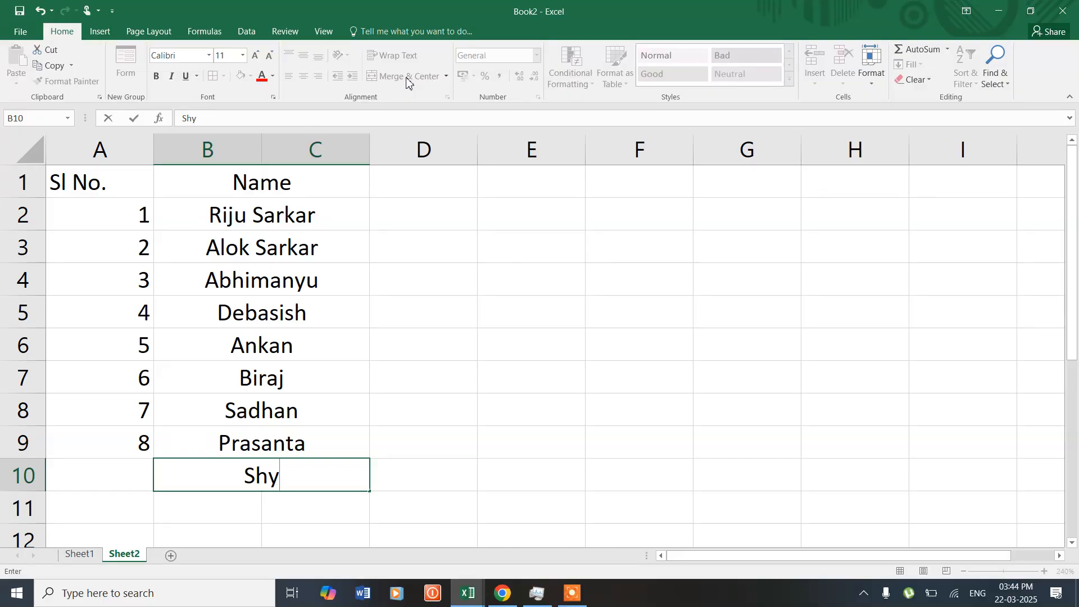
text(amal)
key(Return)
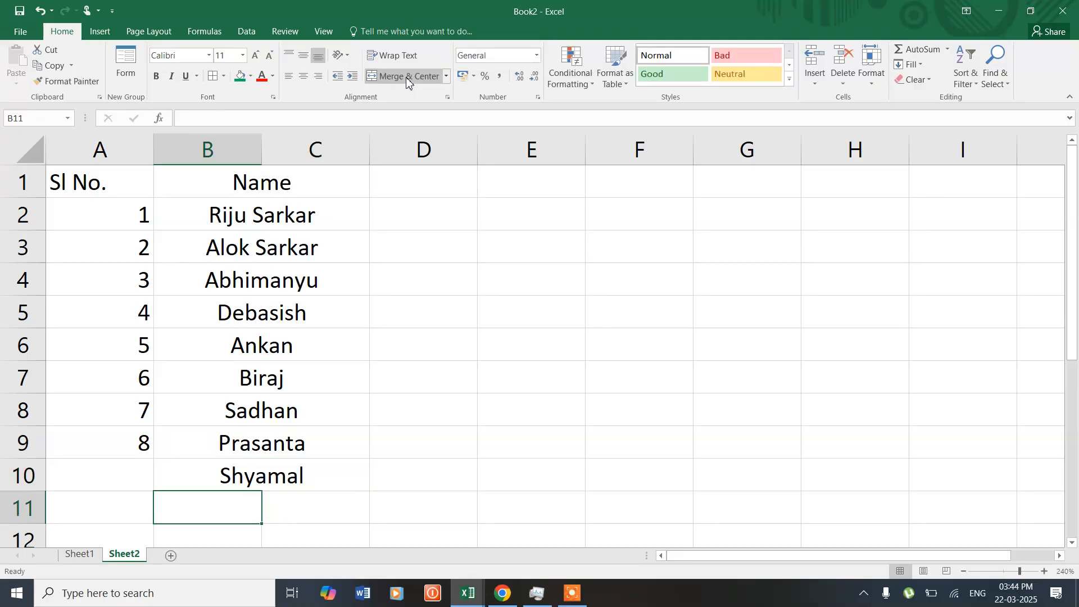
- Extend the serial number series from A9 to A10 with the Fill Series option
click(126, 476)
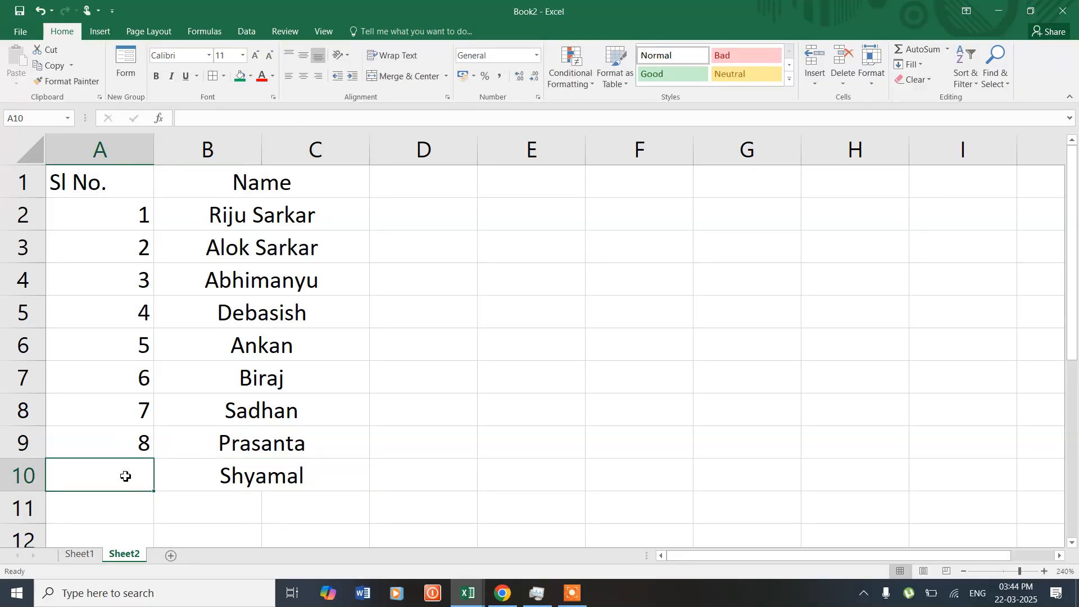
click(125, 444)
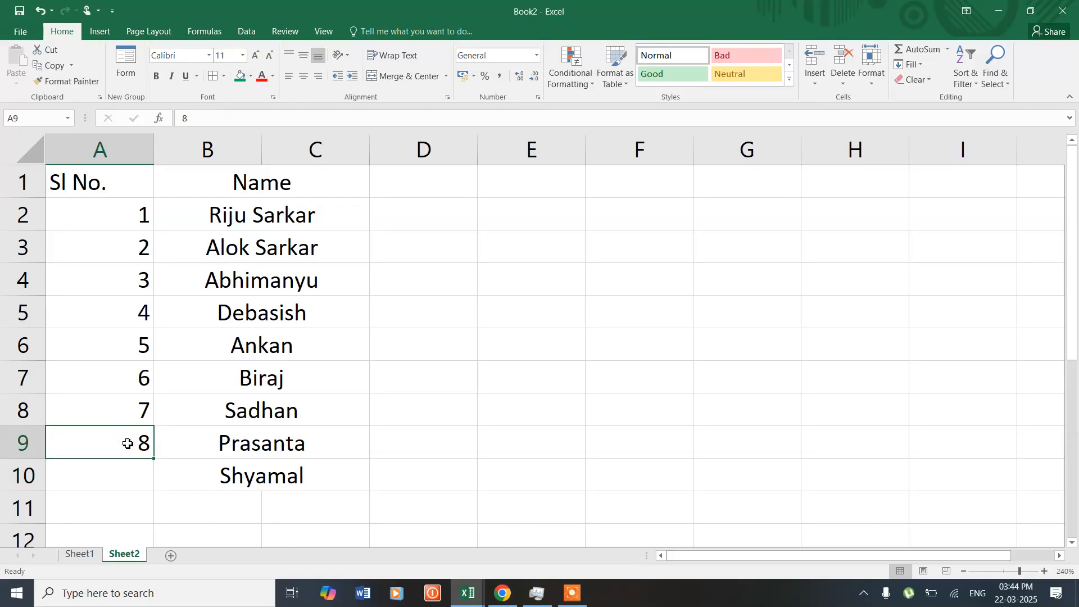
drag(154, 460, 153, 486)
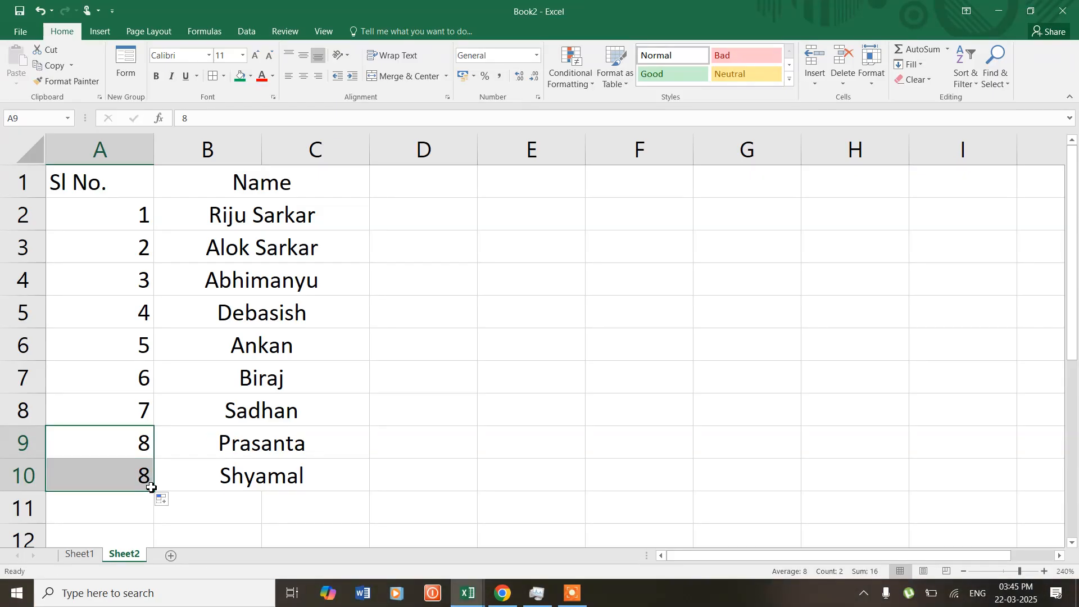
click(163, 499)
click(104, 442)
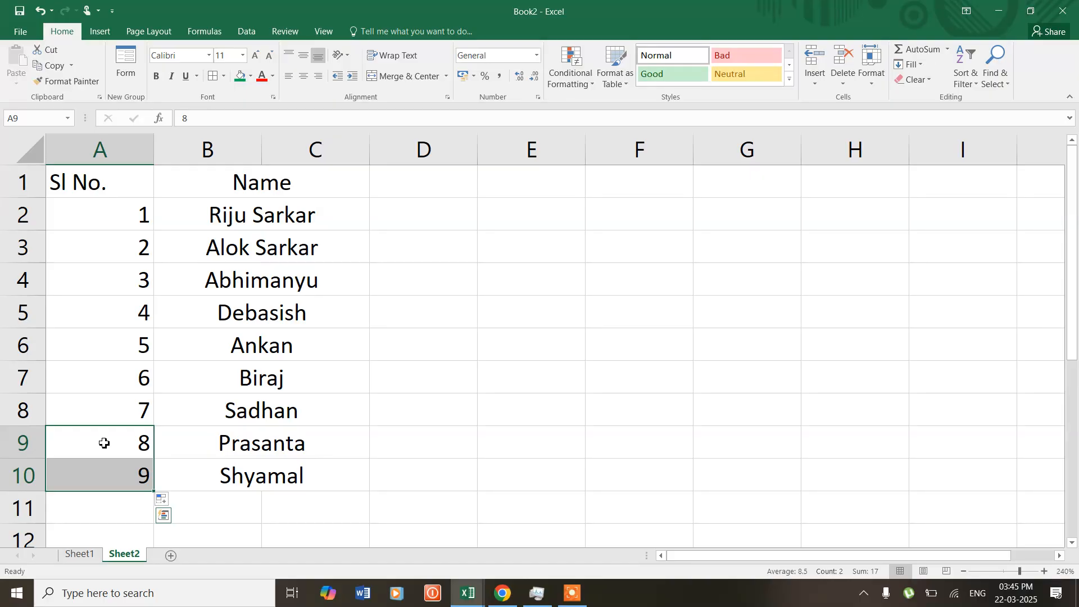
- Add a new worksheet and enter the headers Sl No in A1 and Name in B1
click(171, 555)
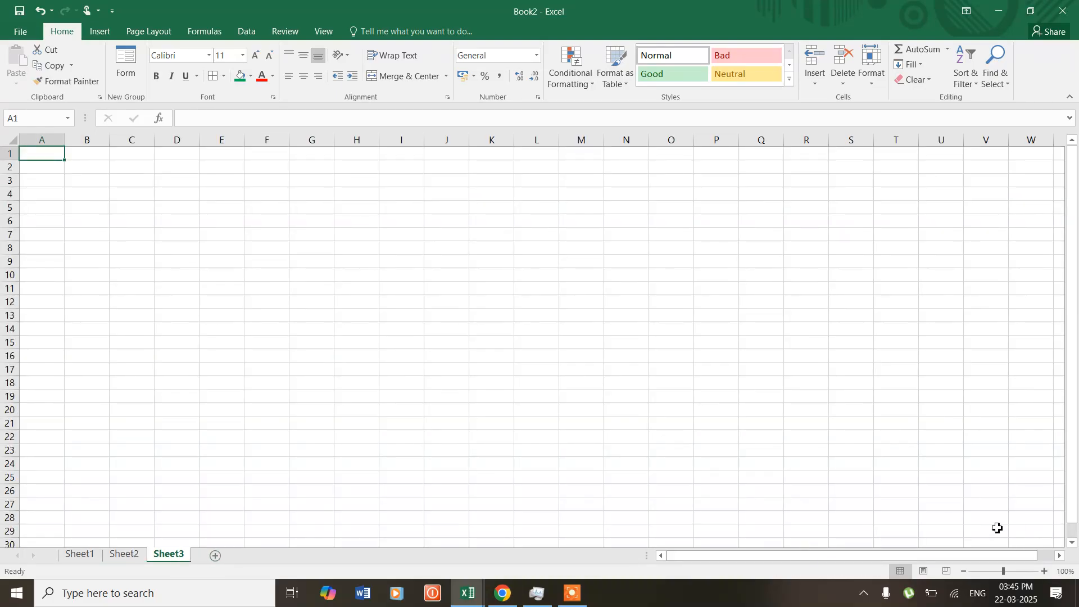
click(1045, 571)
click(1045, 572)
click(1045, 571)
click(1045, 571)
click(1045, 572)
click(1045, 571)
click(1045, 572)
click(1046, 572)
click(1045, 572)
click(1045, 572)
click(1045, 572)
click(1045, 571)
click(1045, 571)
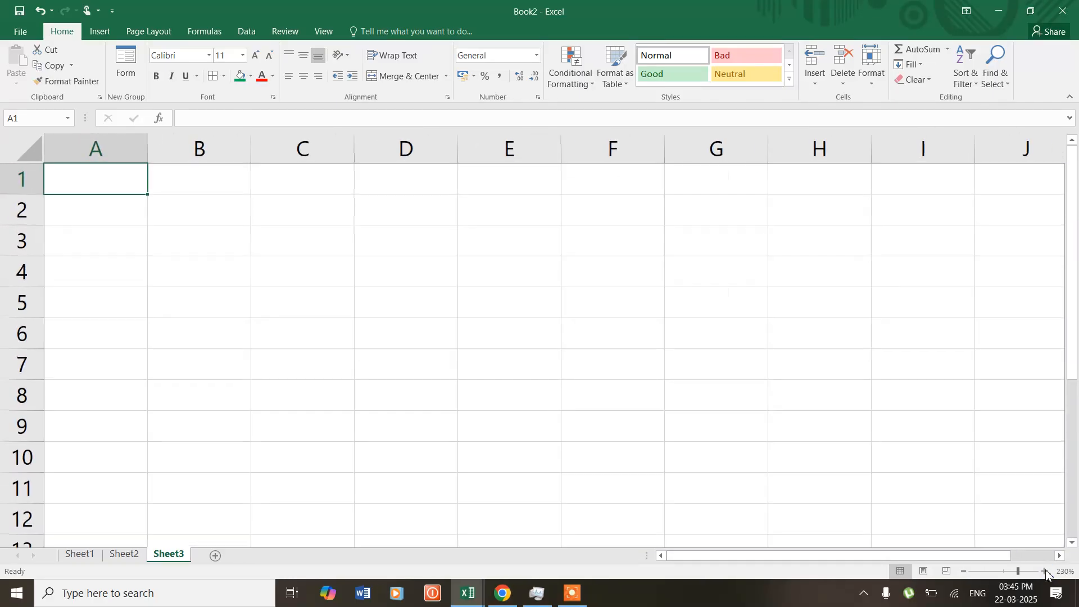
text(Sl No)
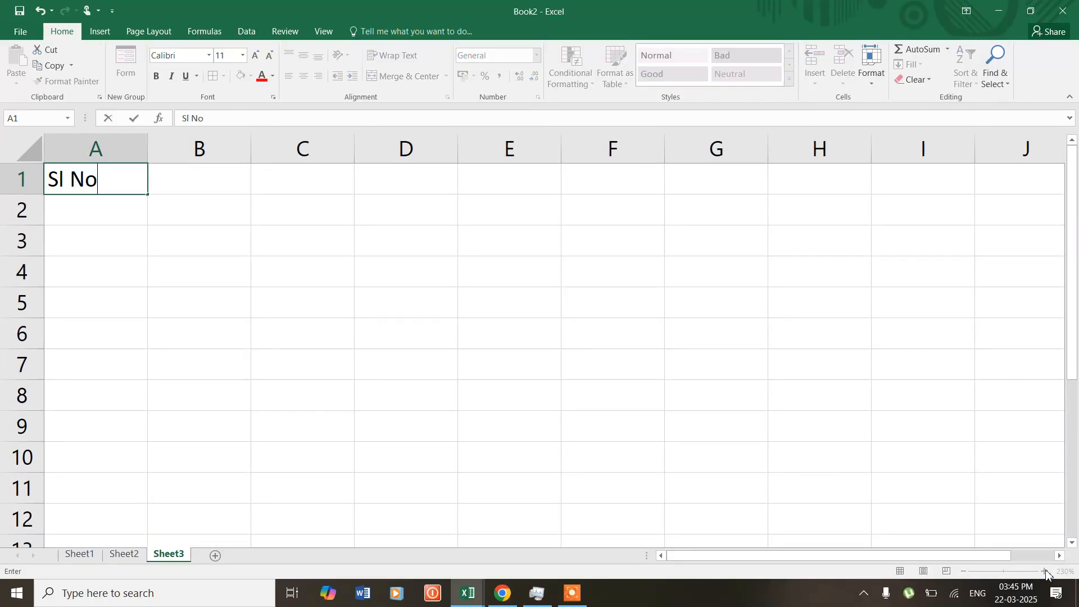
key(Tab)
text(Namw)
key(BackSpace)
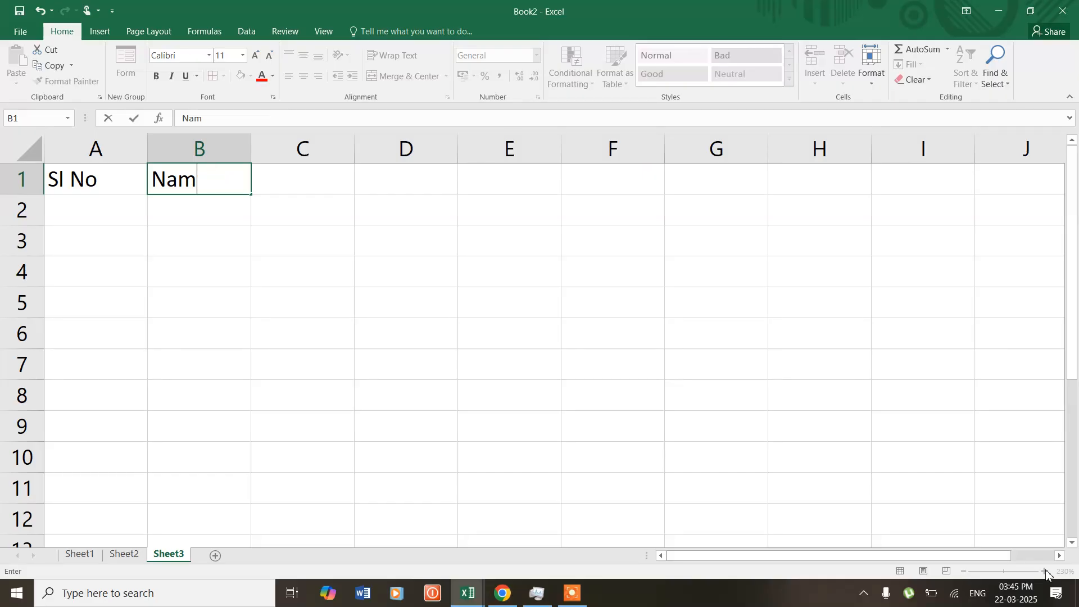
text(e)
key(Return)
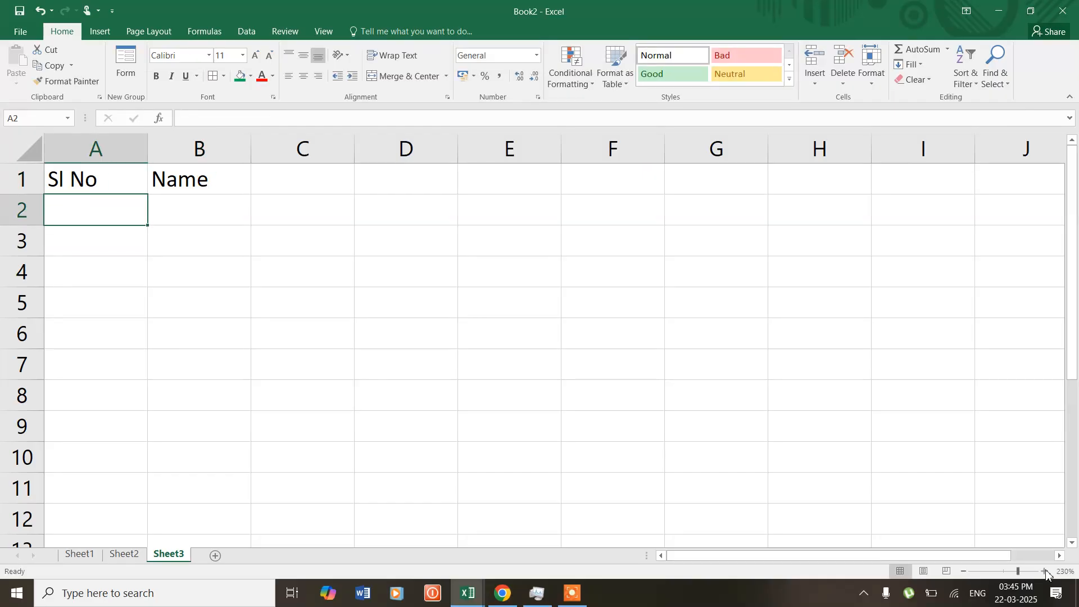
key(super+d)
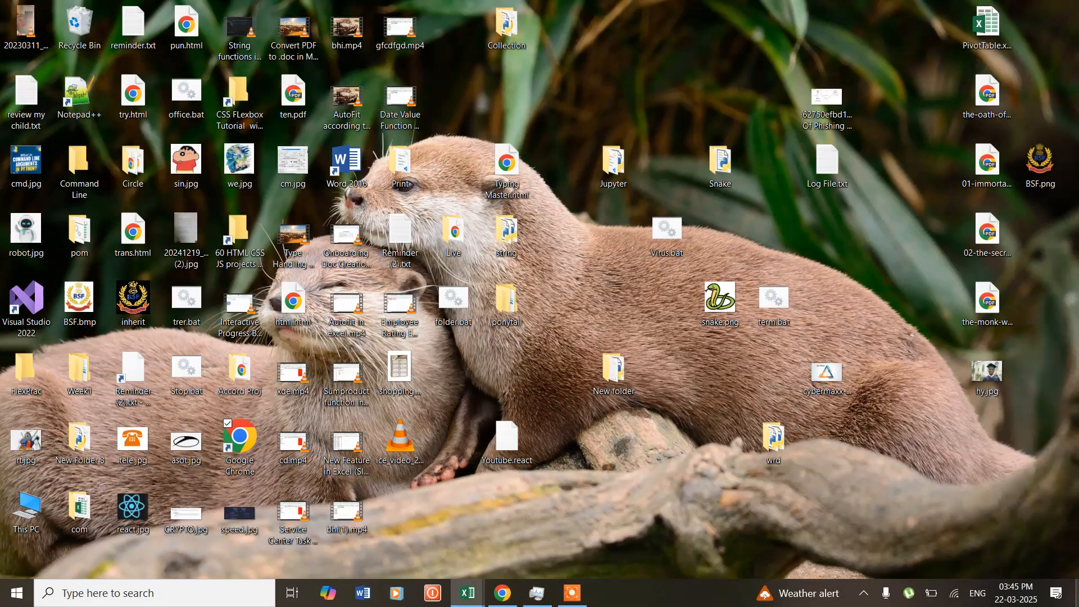
key(super+d)
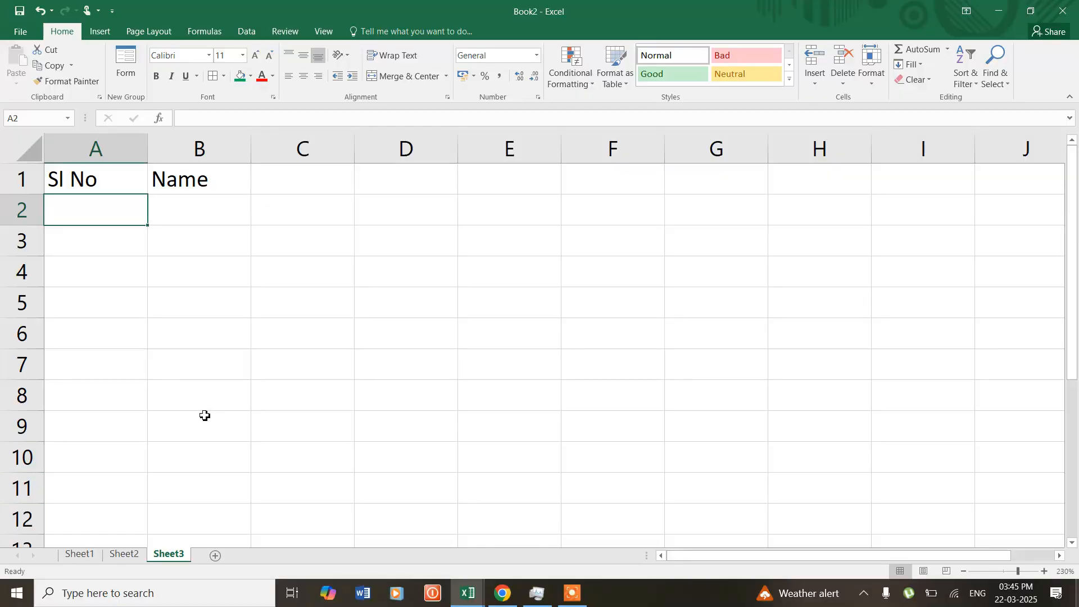
- Start a formula in A2 that returns blank when B2 is empty and otherwise calls ROW: =IF(B2="","",ROW(
text(=if()
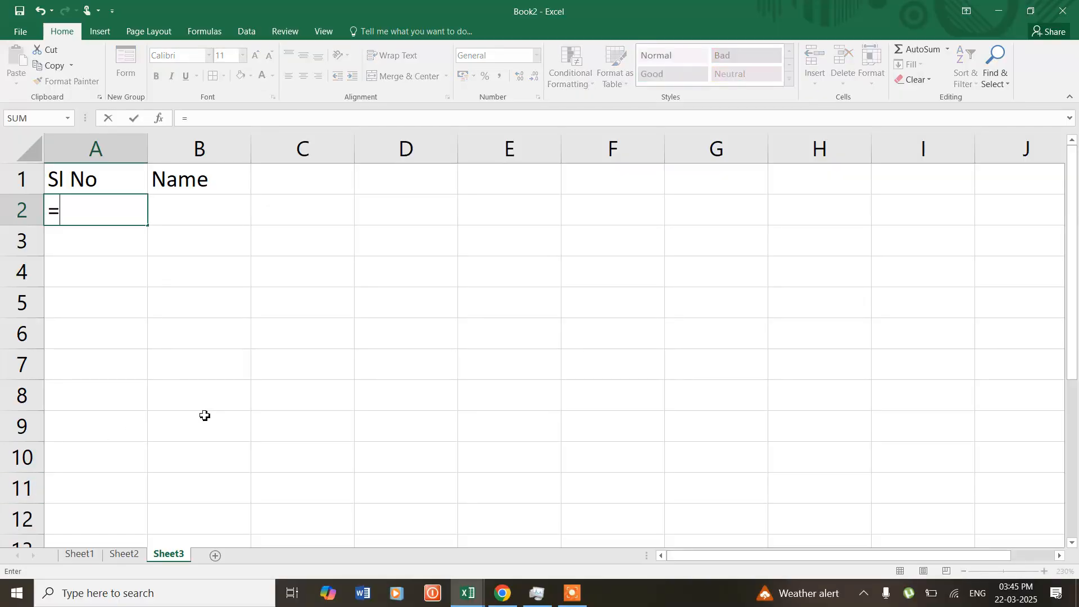
click(204, 212)
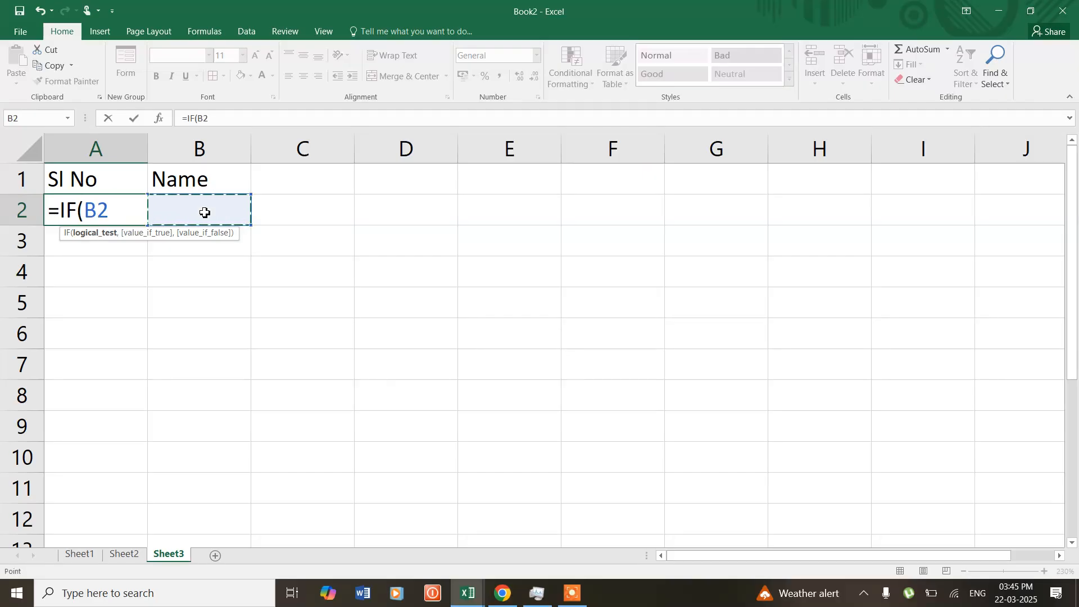
text(="",)
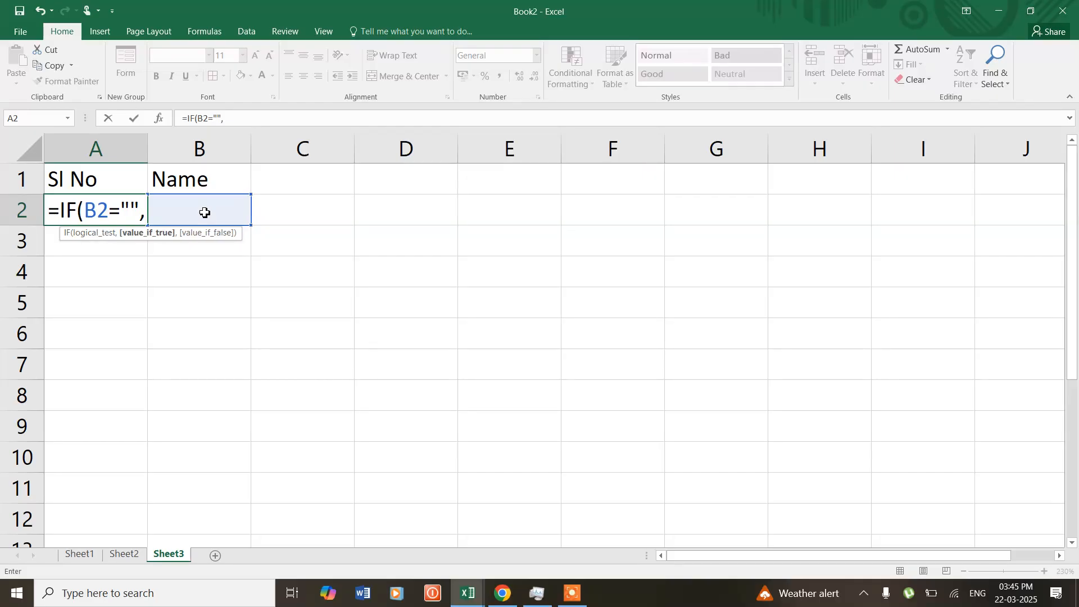
text("")
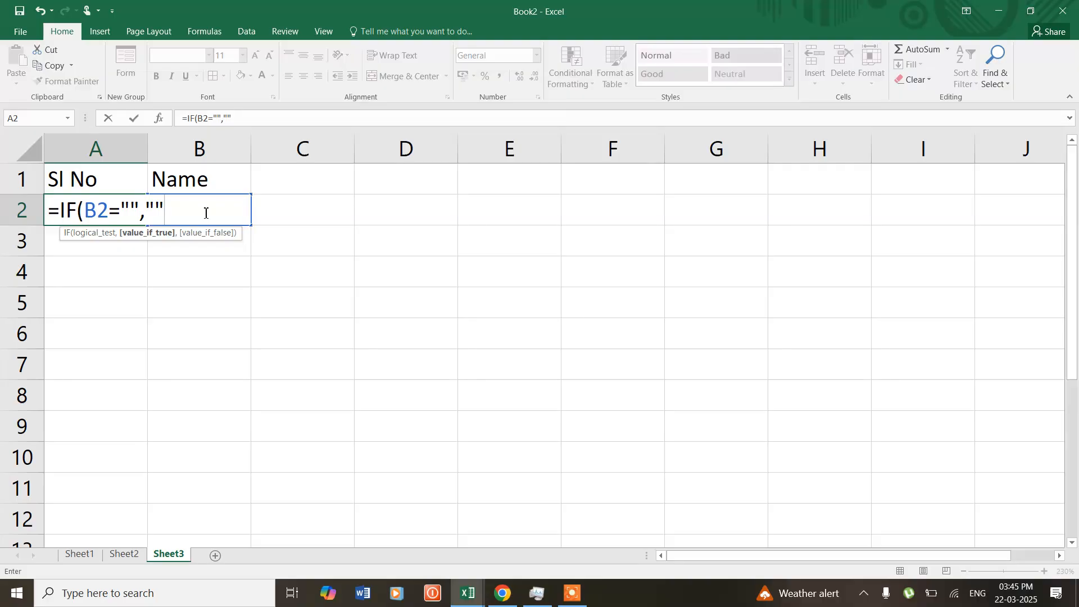
text(,row)
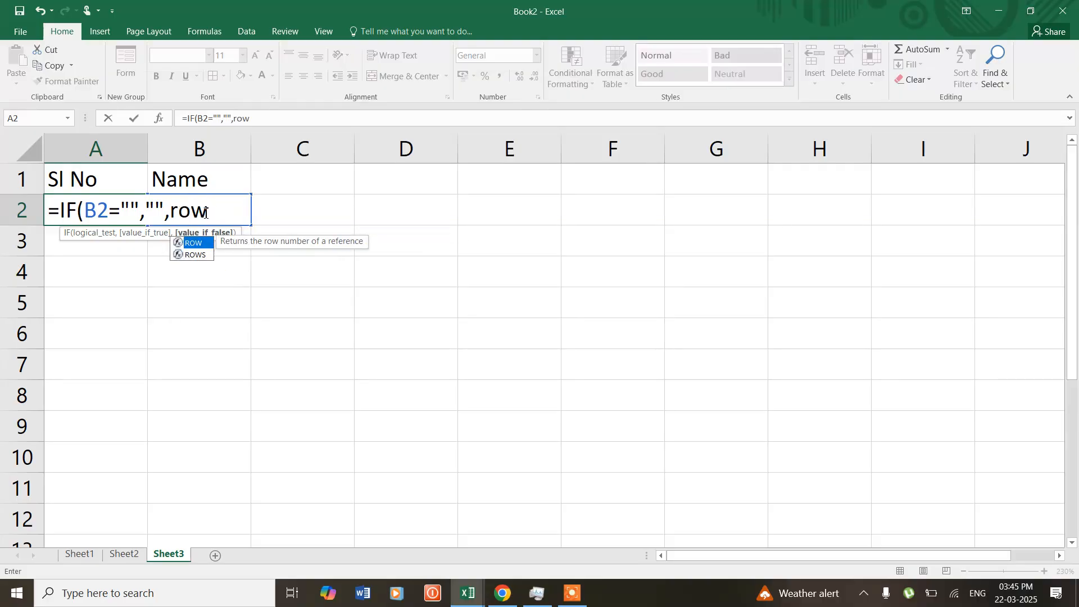
key(Tab)
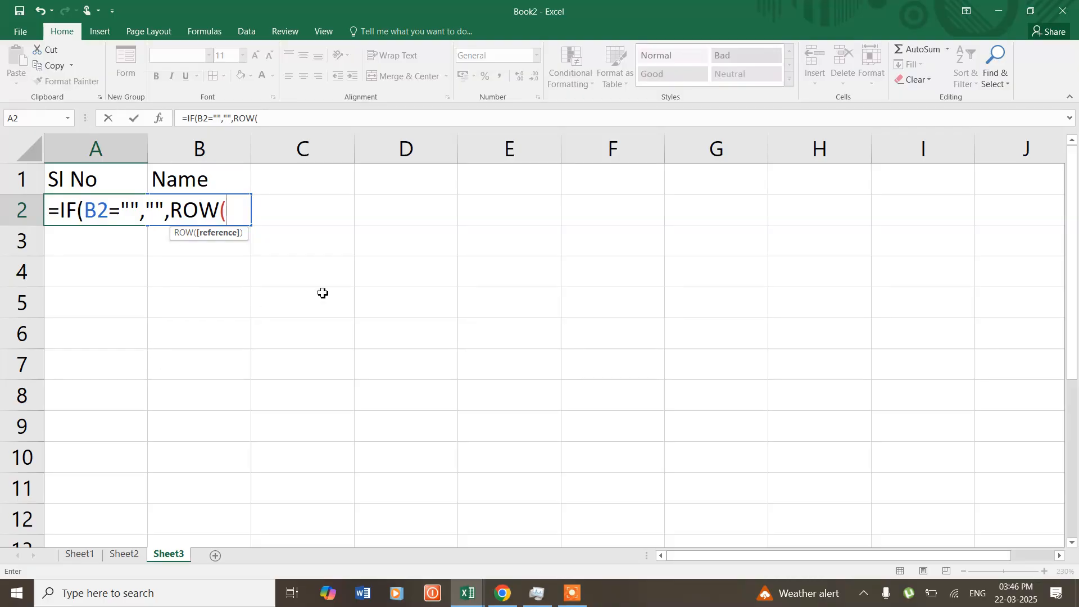
text(a1:)
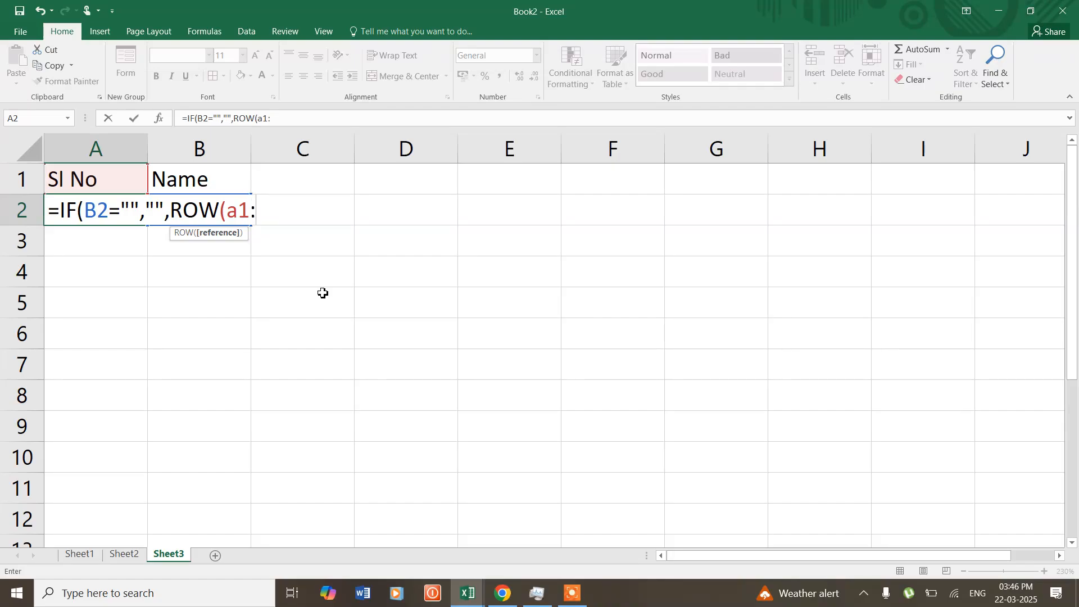
key(BackSpace)
key(BackSpace)
text(:a)
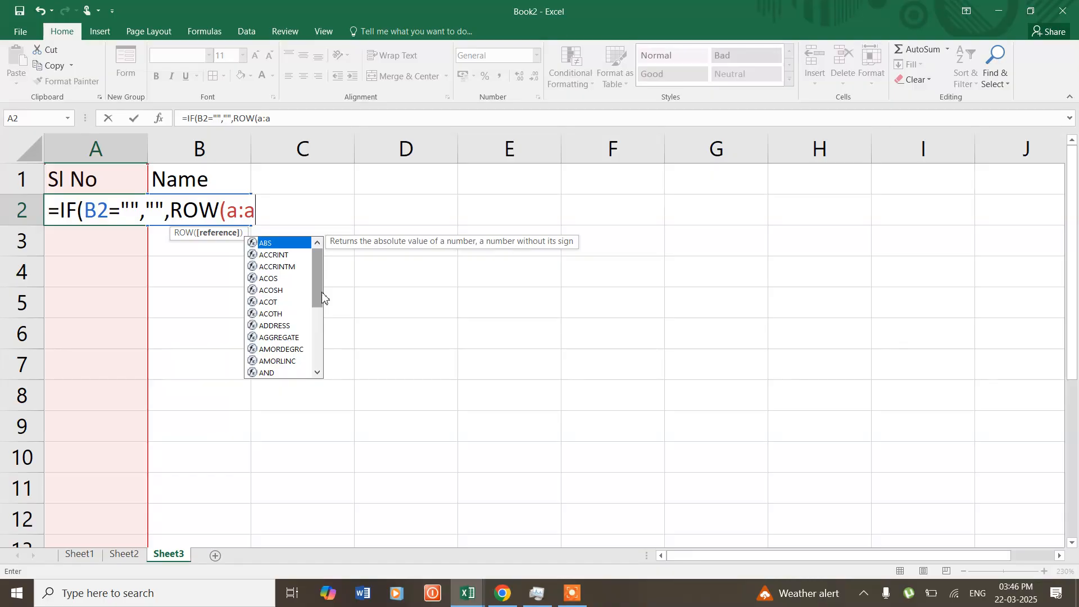
key(BackSpace)
key(BackSpace)
key(BackSpace)
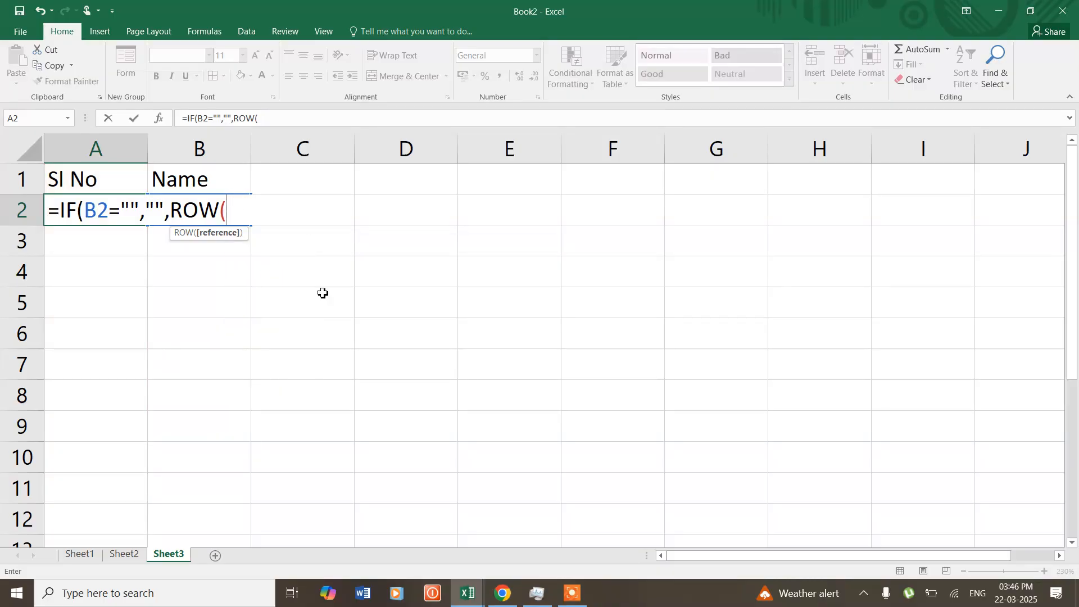
- Complete the A2 formula as =IF(B2="","",ROW(1:1)) and copy it down to A12
text(1:1)
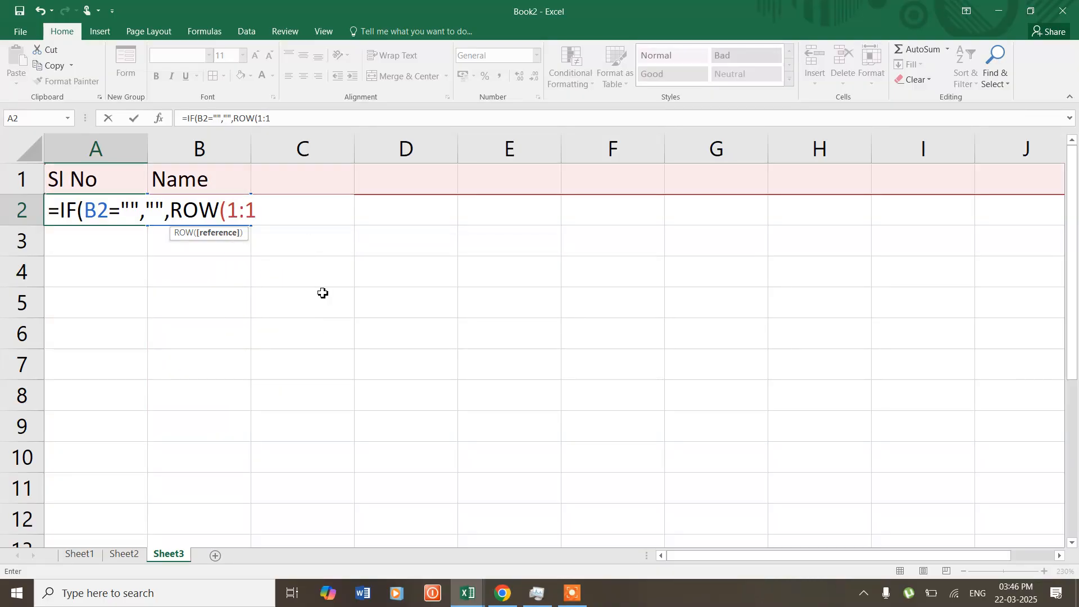
text()))
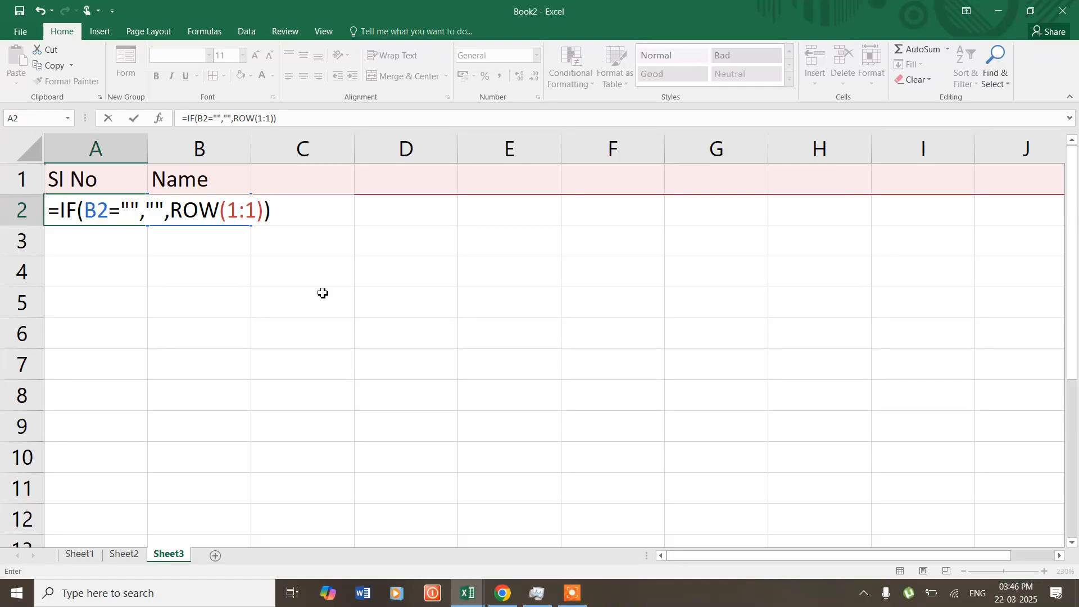
key(Return)
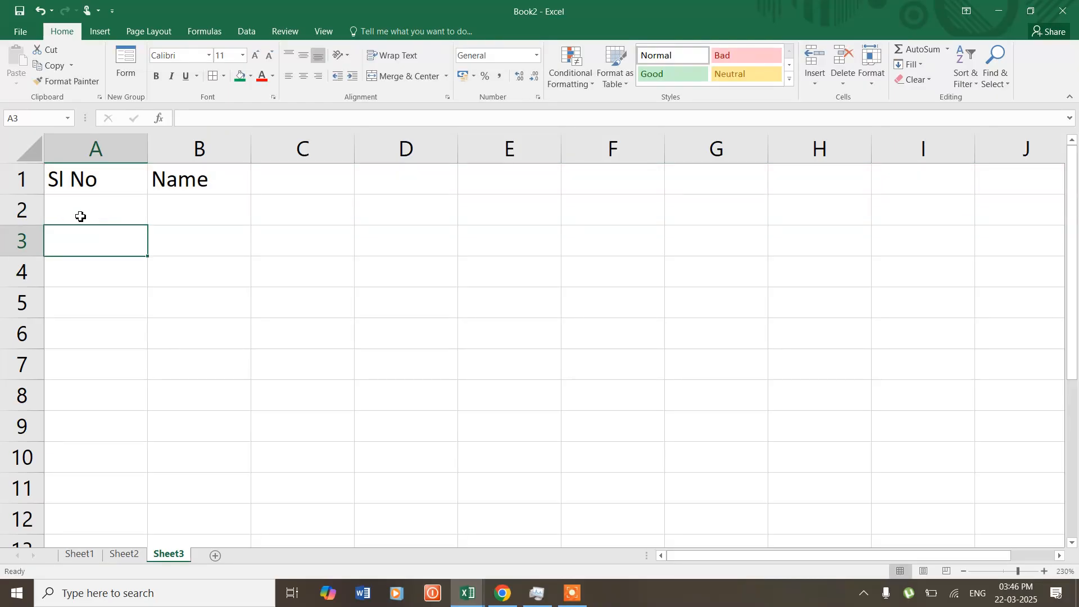
click(80, 217)
drag(147, 225, 147, 525)
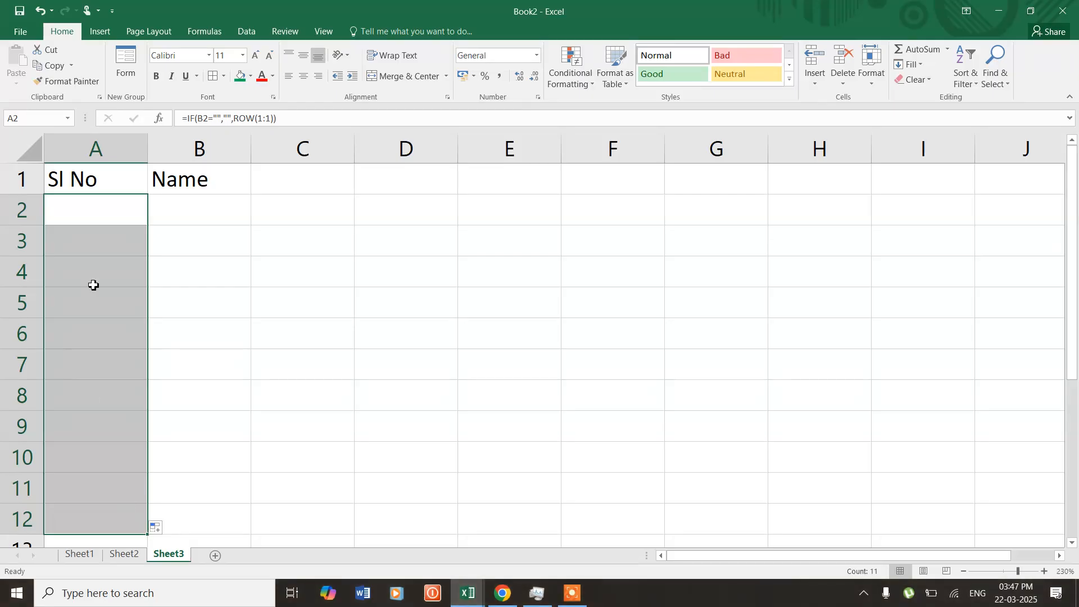
- Enter the first person's full name in B2 under Name
click(198, 209)
text(R)
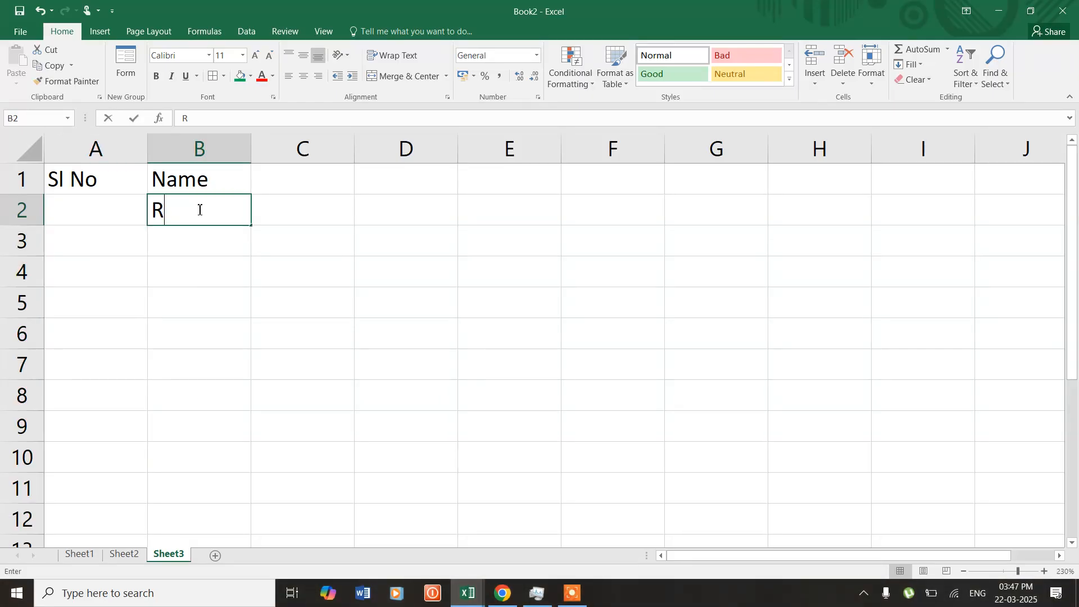
text(iju Sarkar)
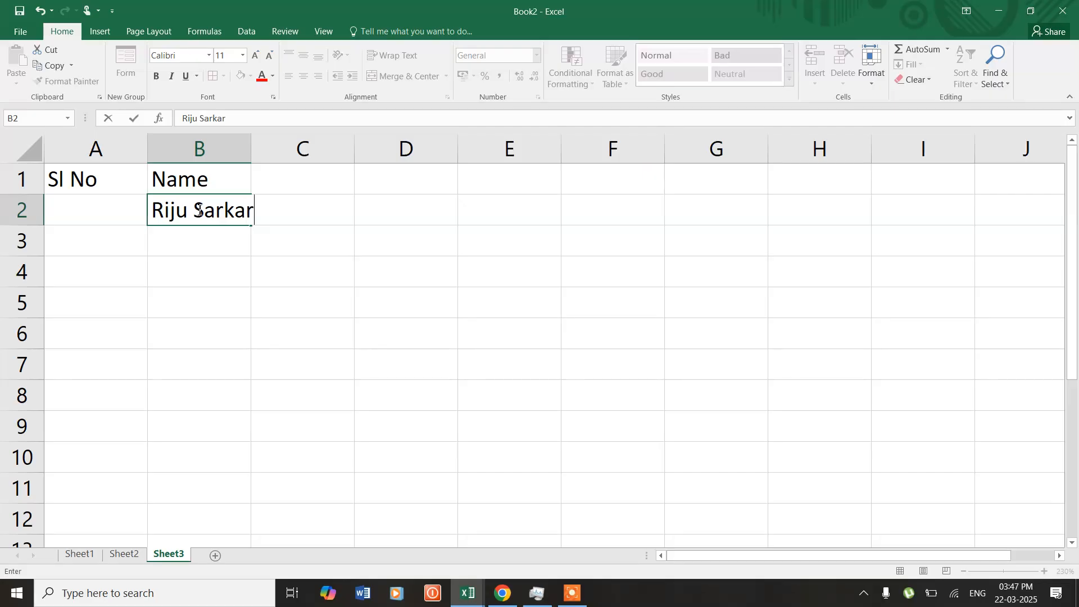
key(Return)
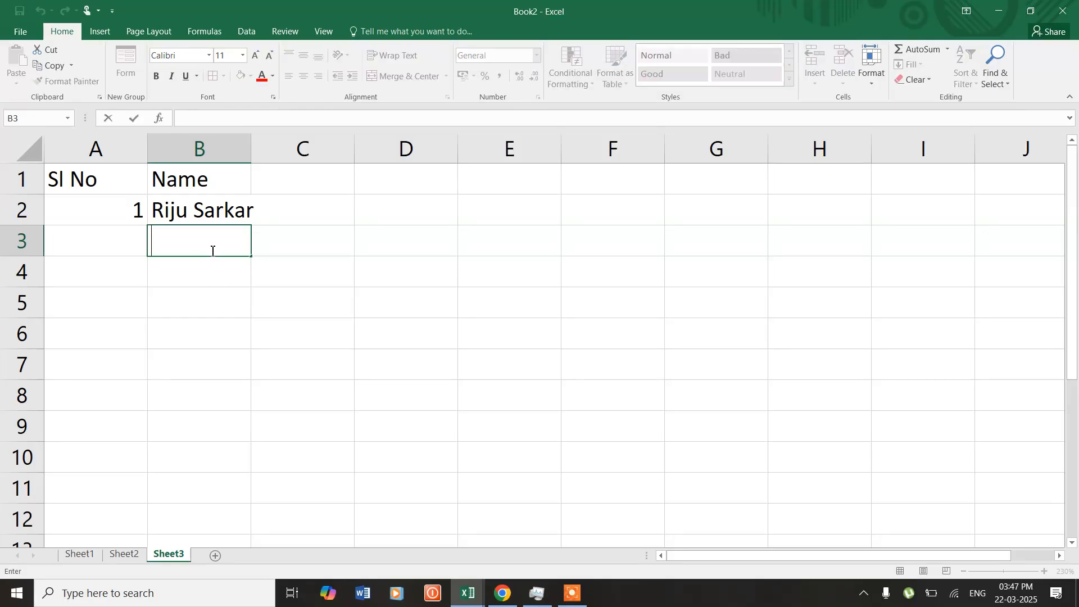
text(Alock Bhanguria)
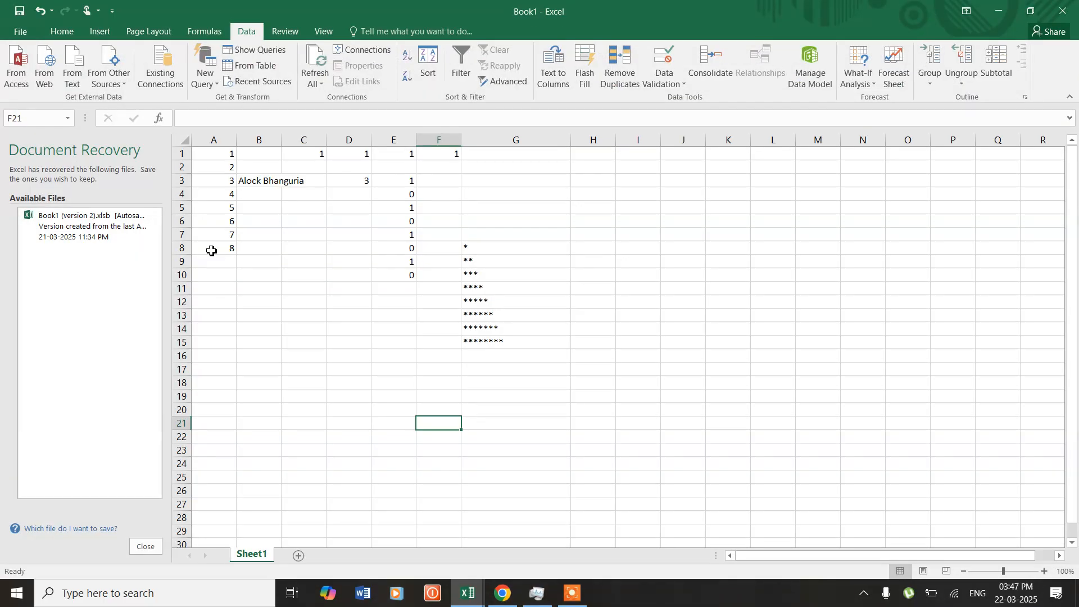
click(1000, 7)
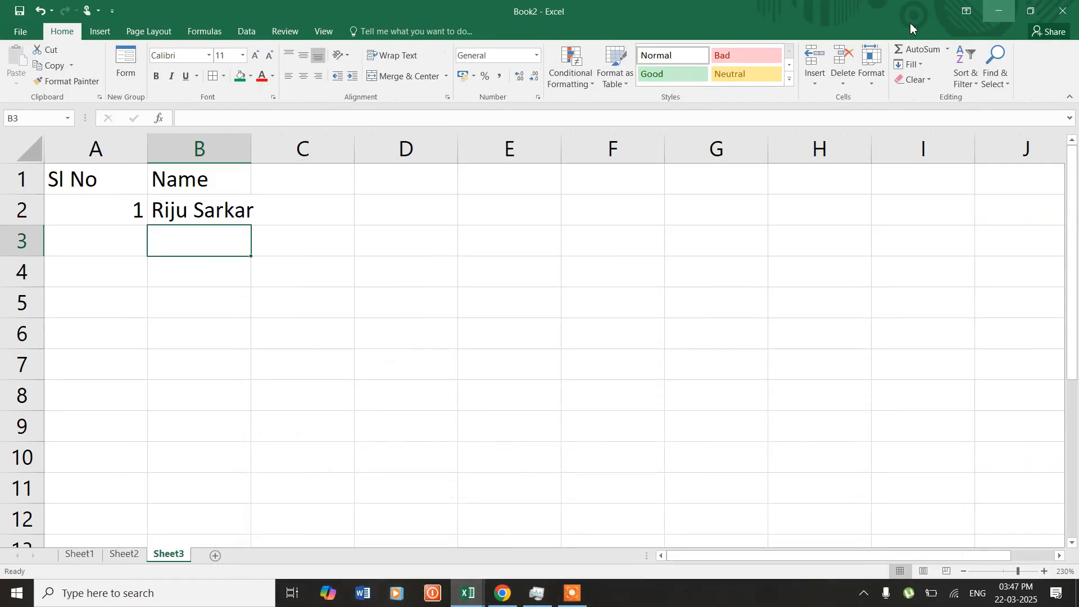
- Enter the second person's full name in B3 and widen column B so the names fit
text(Alock )
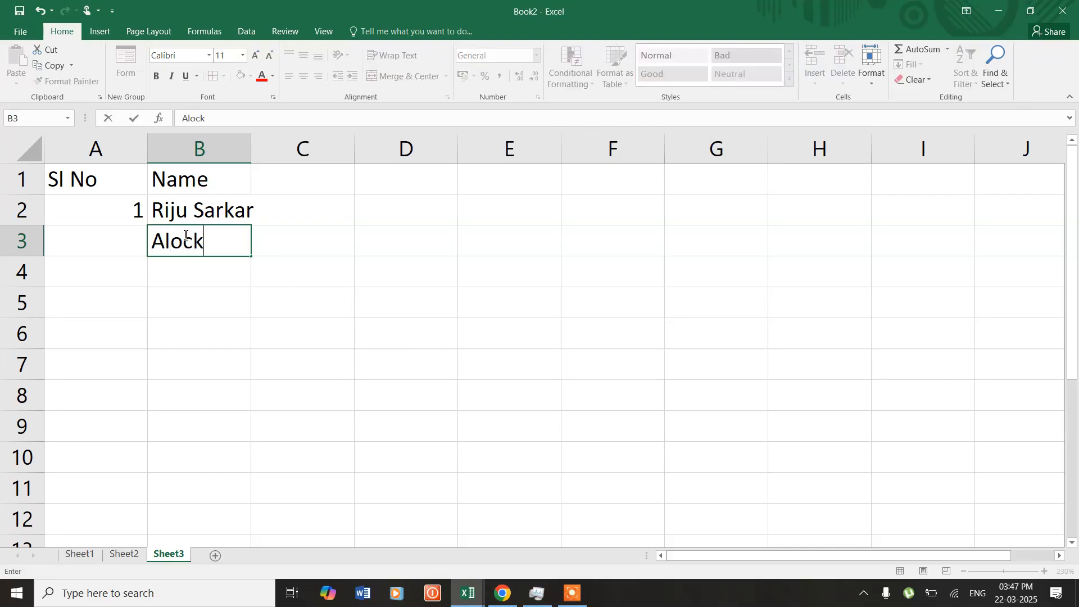
text(Bhanguria)
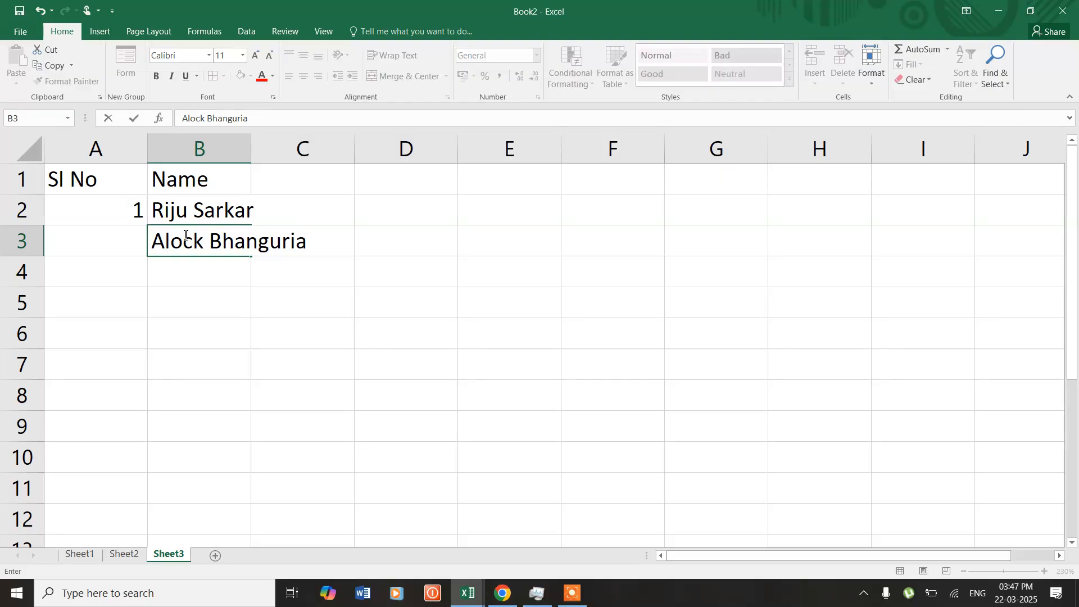
key(Tab)
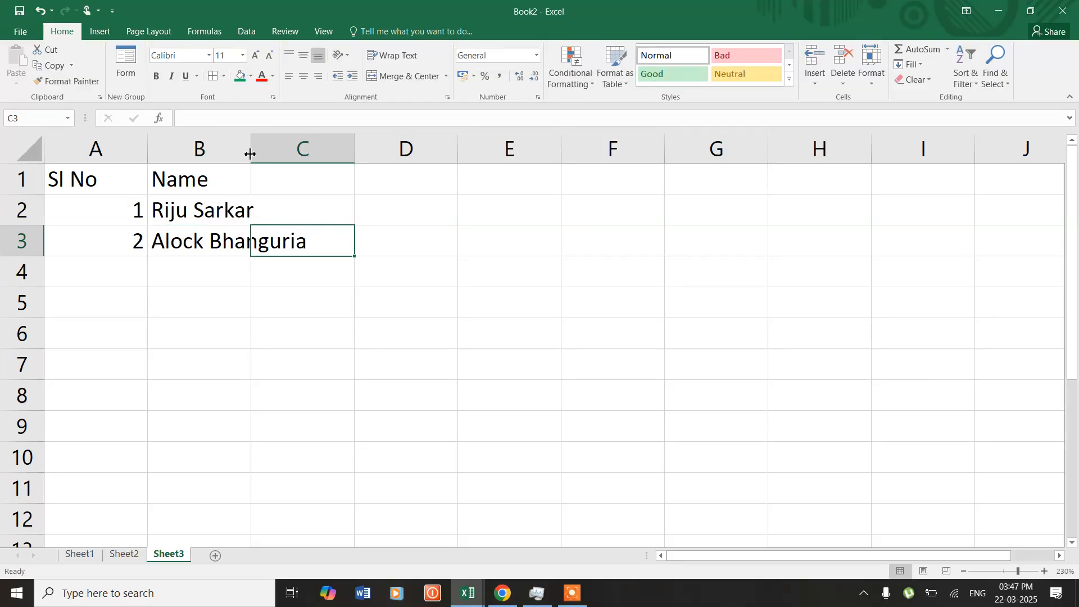
drag(250, 150, 349, 153)
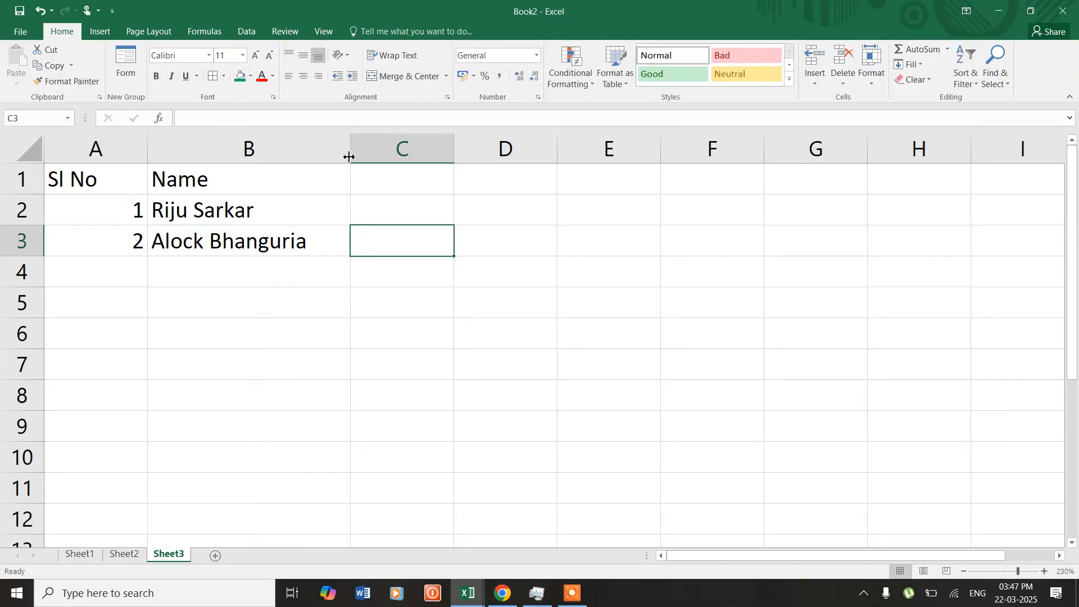
- Enter the third and fourth people's full names in B4 and B5 under Name
click(210, 272)
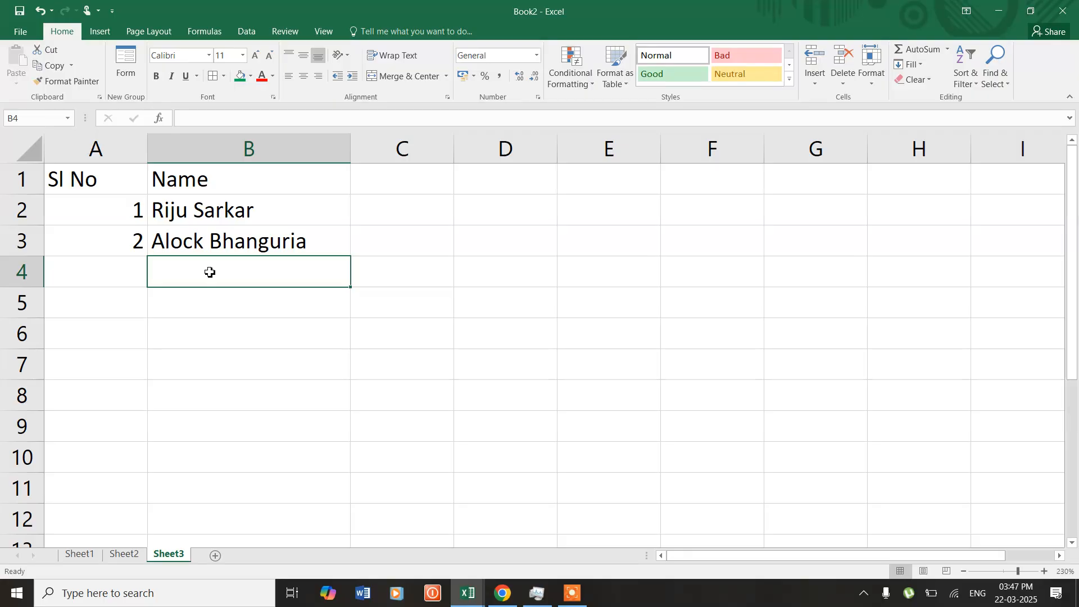
text(Manss)
key(BackSpace)
key(BackSpace)
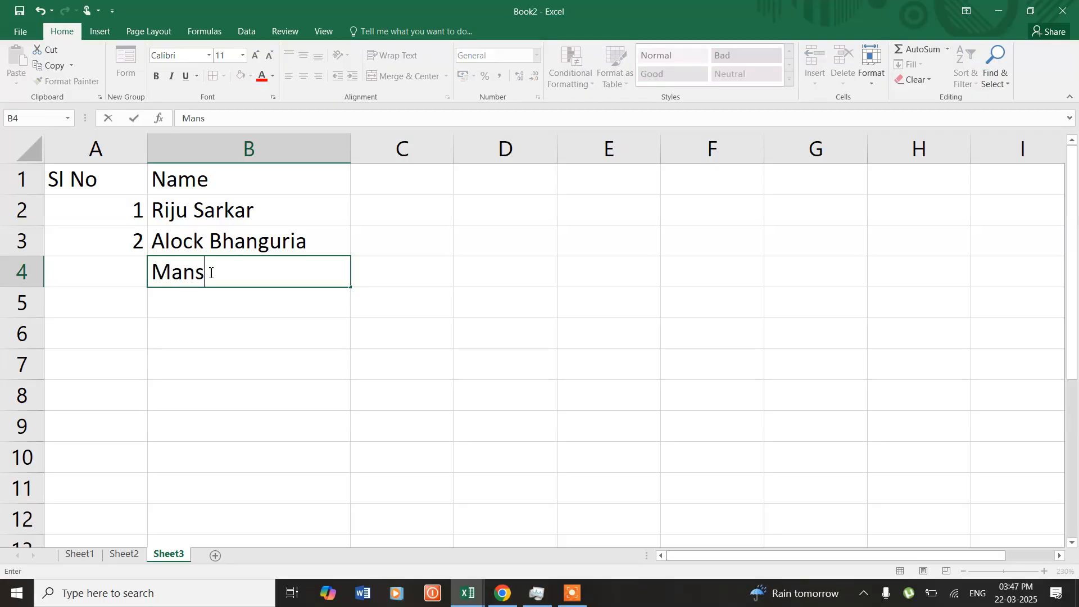
text(as Maiti)
key(ctrl+Return)
key(Return)
text(Parimal)
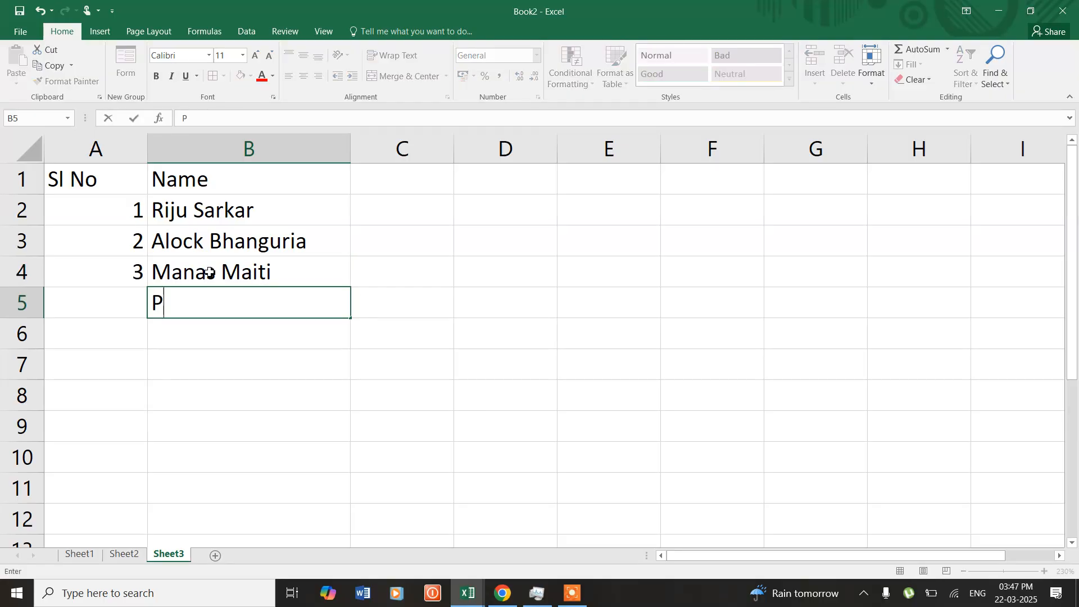
text(Jana)
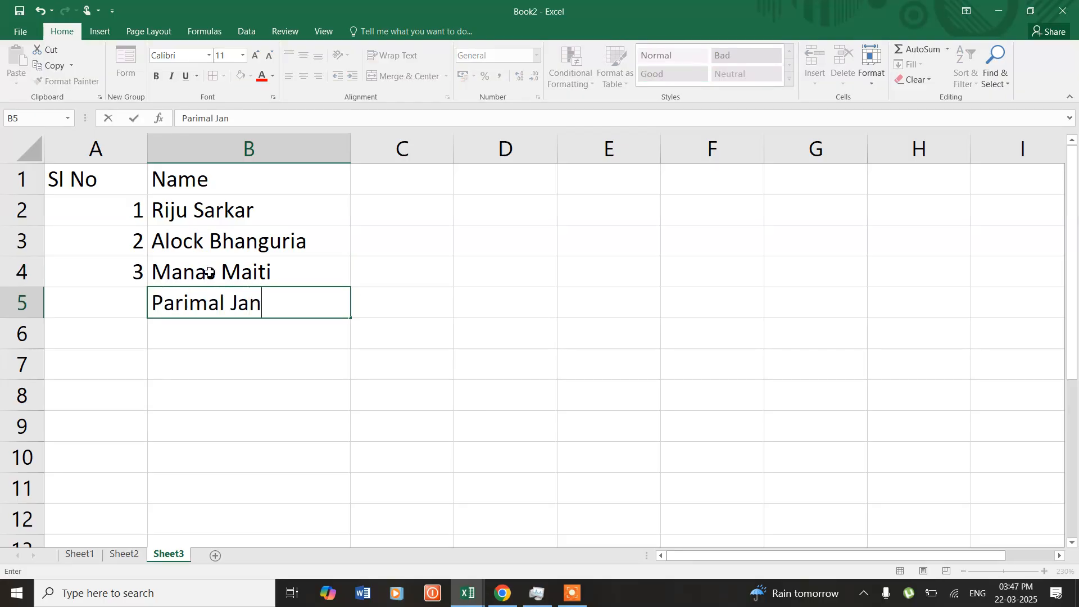
key(Return)
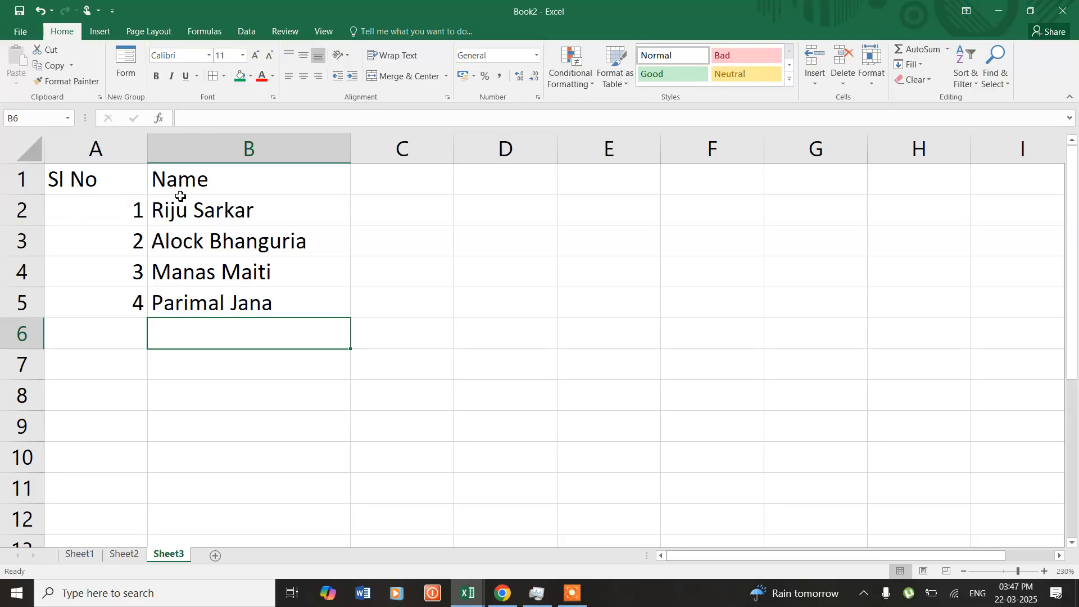
- Enter the formula =ROW() without a reference in C2, beside the first name
click(207, 211)
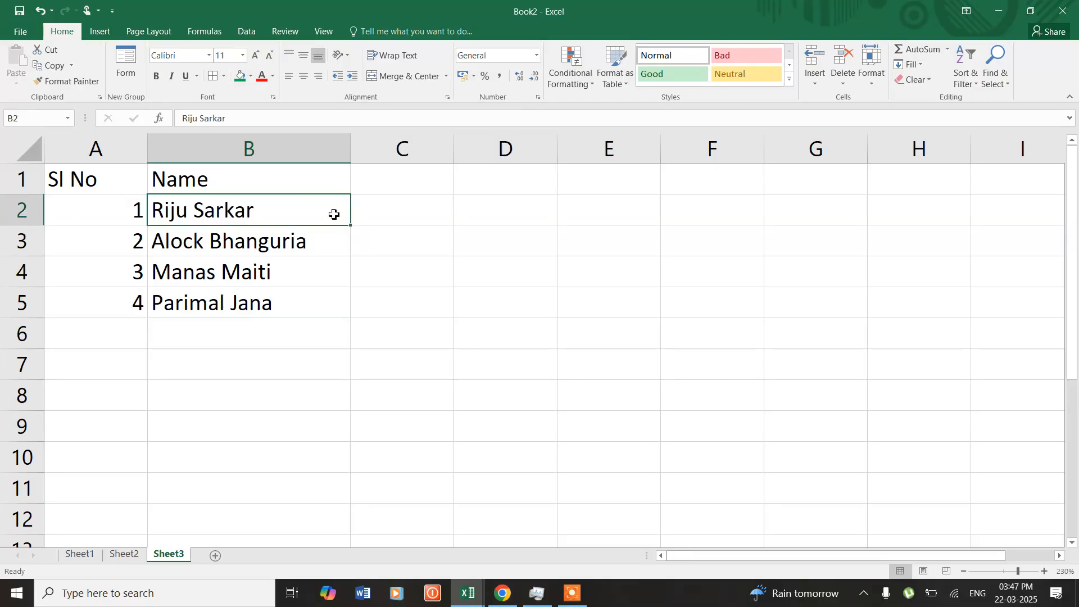
click(375, 216)
text(=)
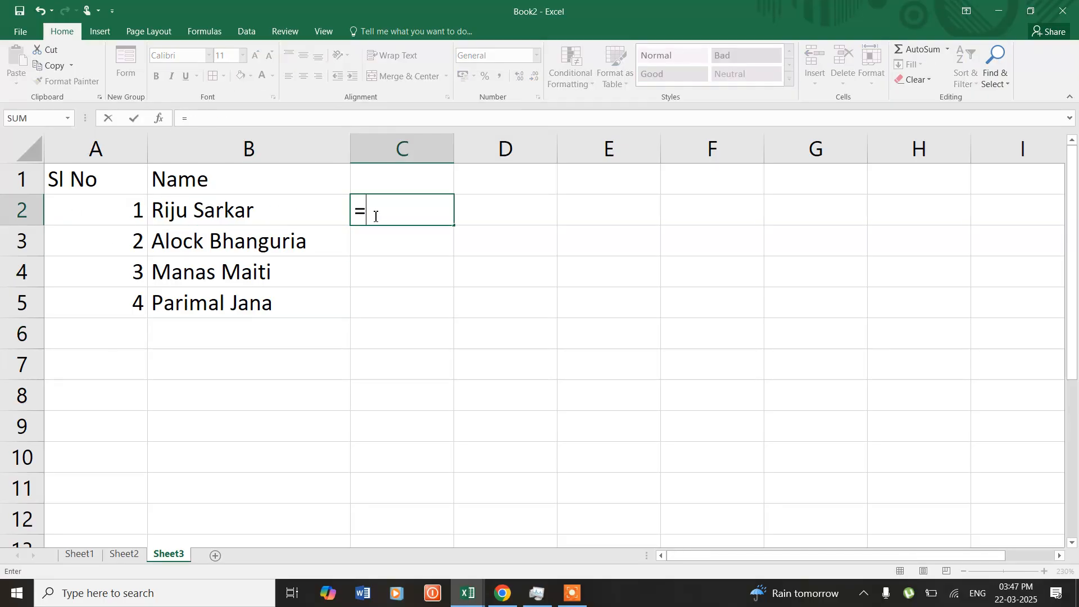
text(row())
key(Return)
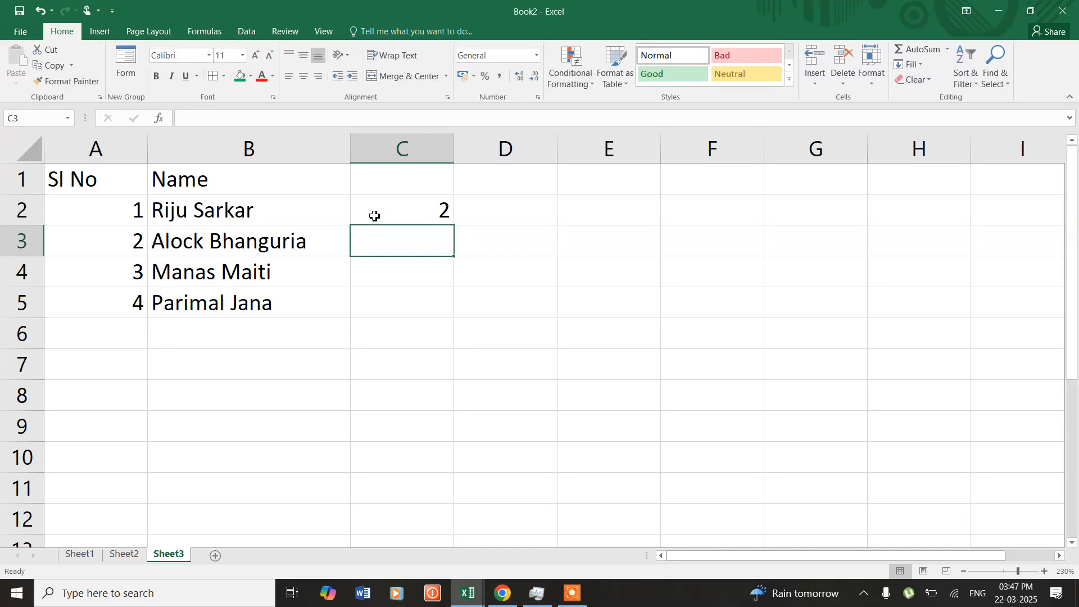
- Enter the formula =ROW(C:C) in C3 to try ROW with a whole-column reference
text(=row)
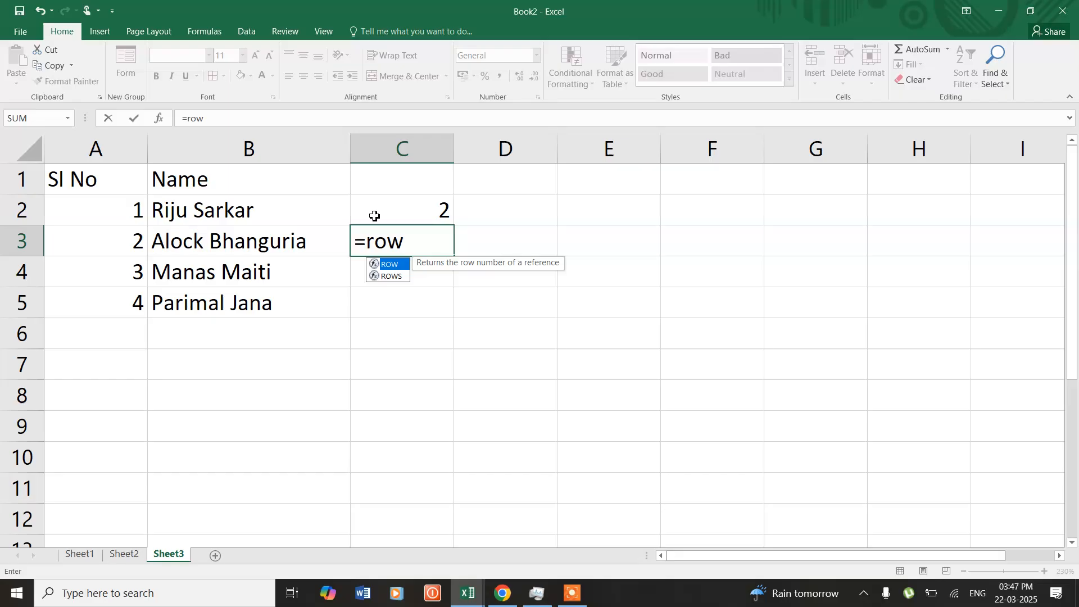
key(Tab)
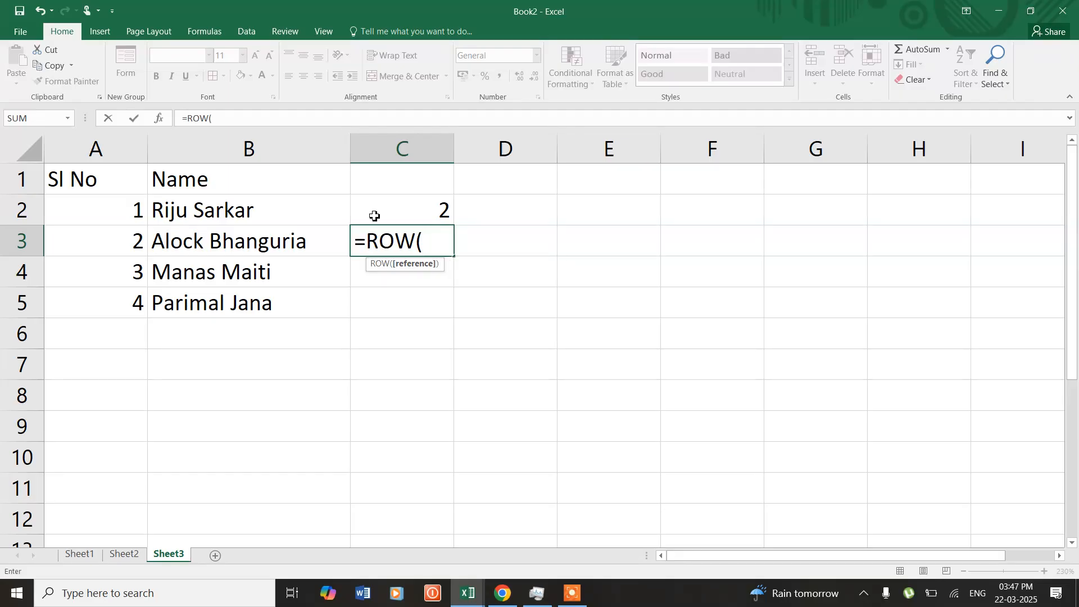
text(c:c))
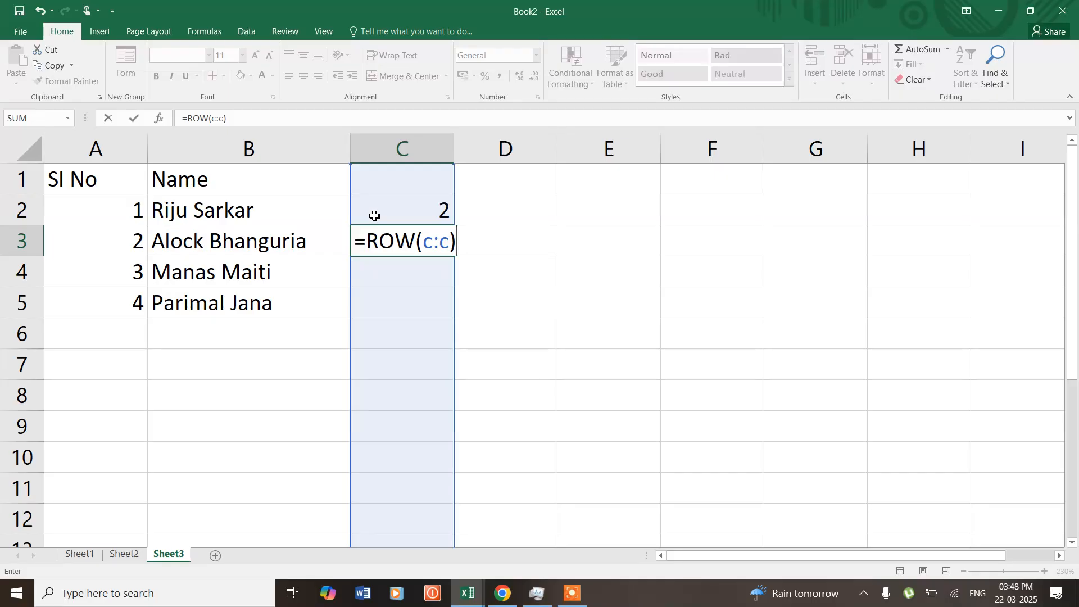
key(Tab)
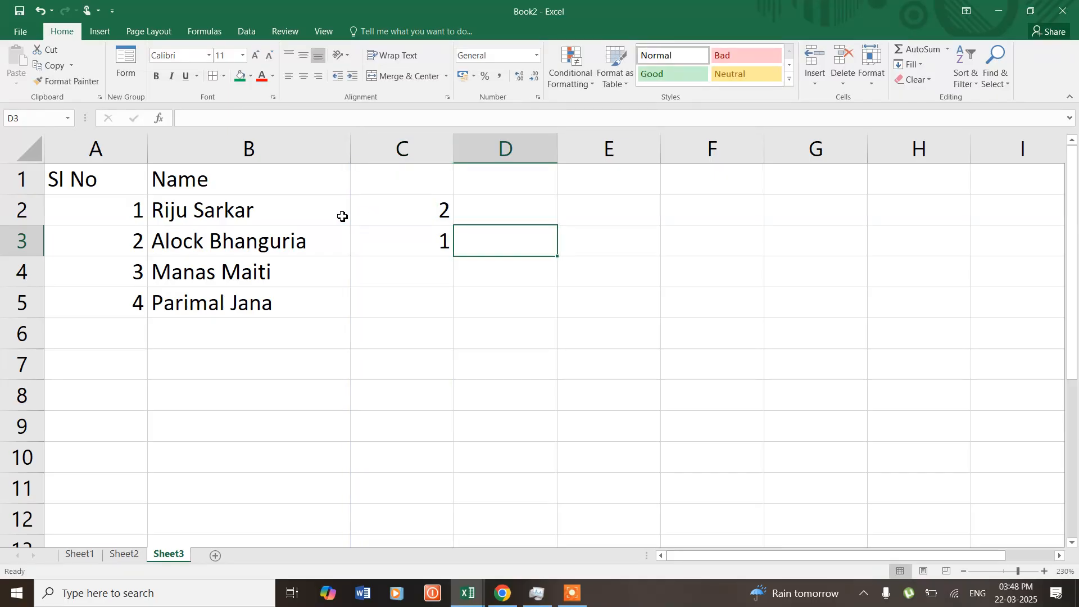
- Try the formula =ROW(1:1) in C3 and clear the cell's content
click(395, 238)
text(=)
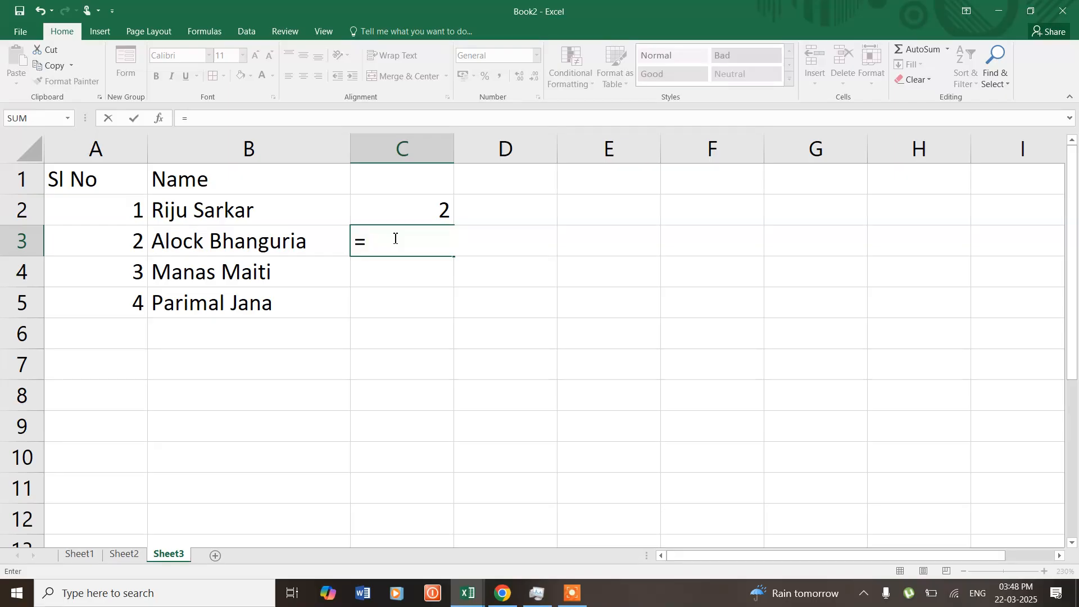
text(row)
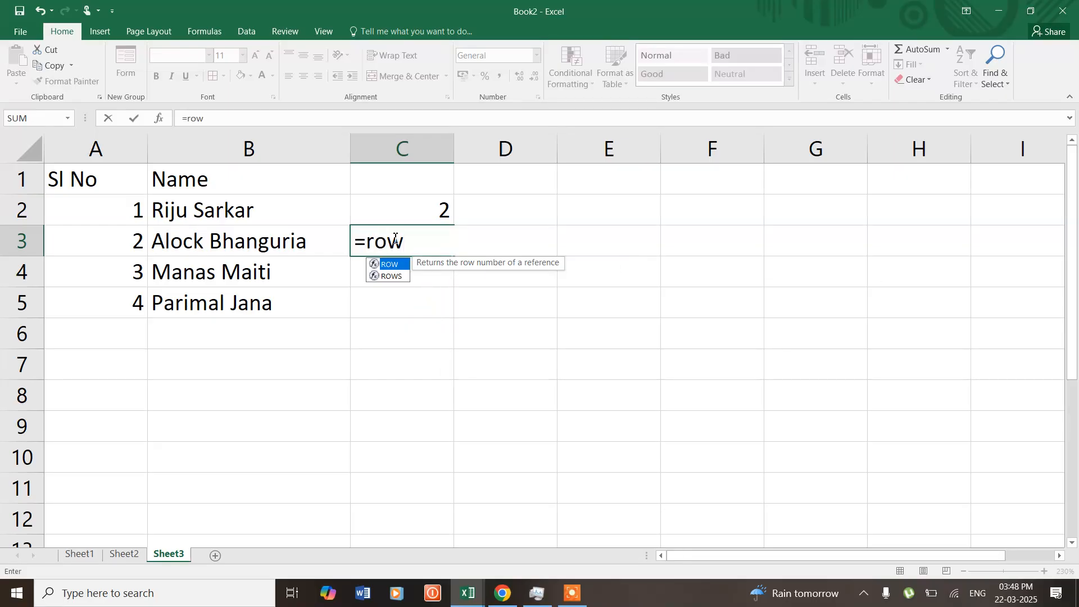
text((1)
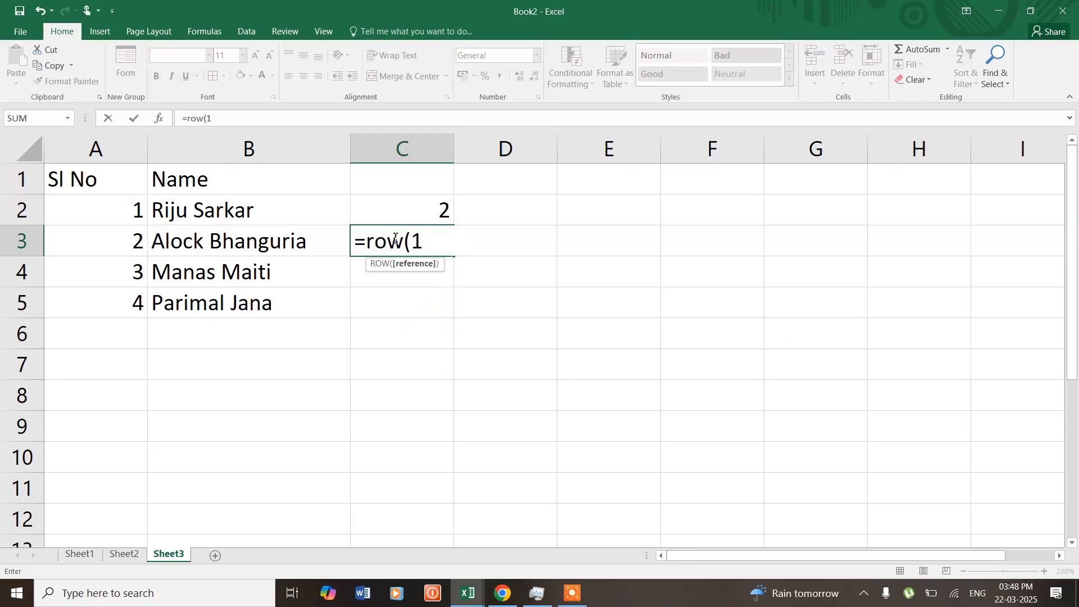
text(:1))
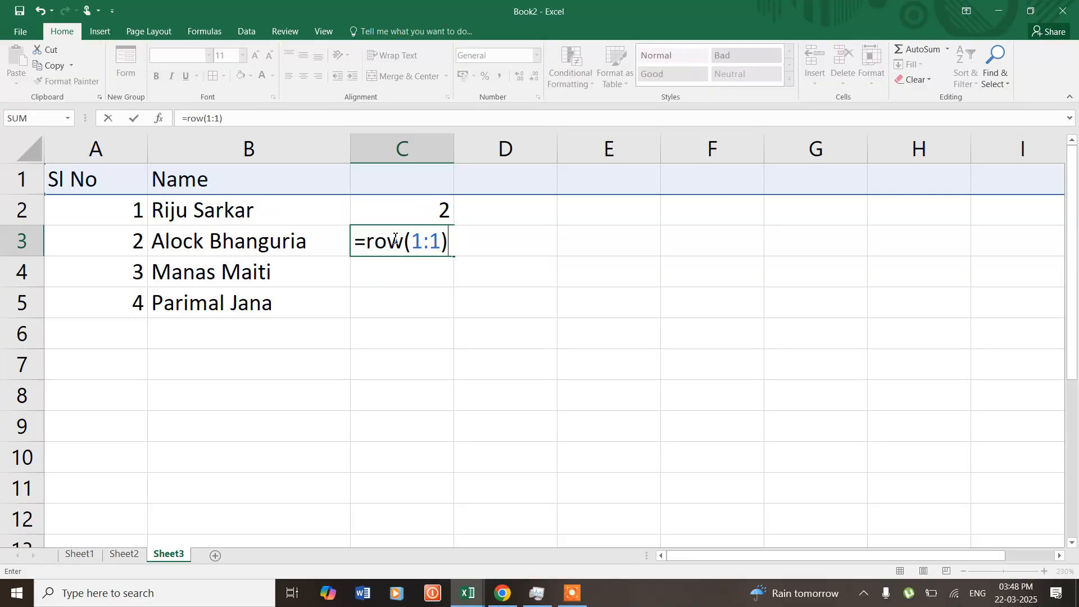
key(BackSpace)
key(BackSpace)
key(BackSpace)
key(BackSpace)
key(BackSpace)
key(BackSpace)
key(BackSpace)
key(BackSpace)
key(BackSpace)
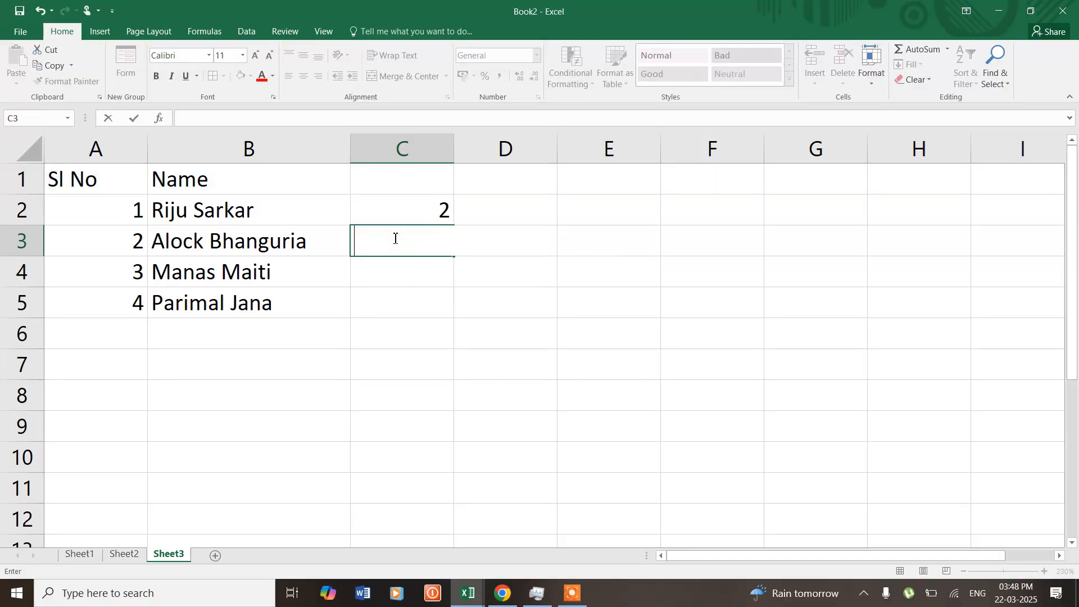
click(605, 242)
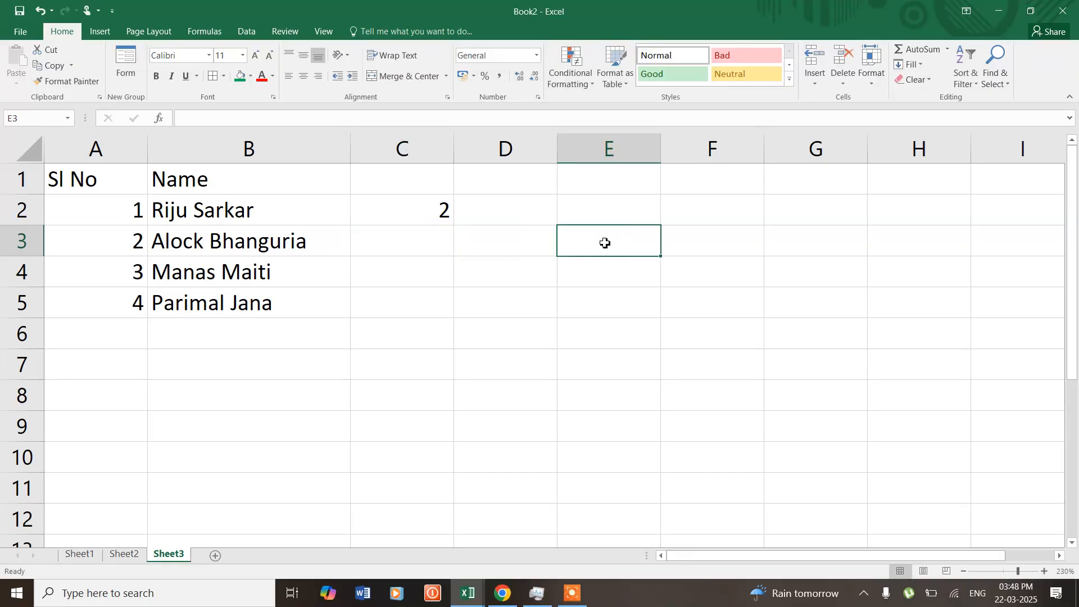
- Display the formulas instead of their results on Sheet3 and widen column A to fit the full IF formulas
click(247, 32)
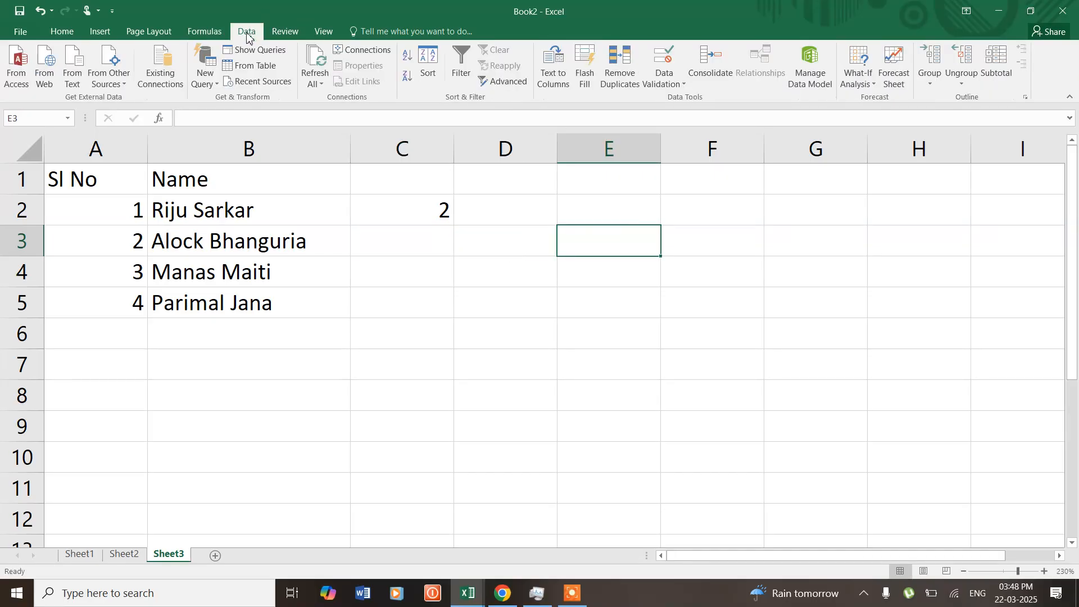
click(205, 32)
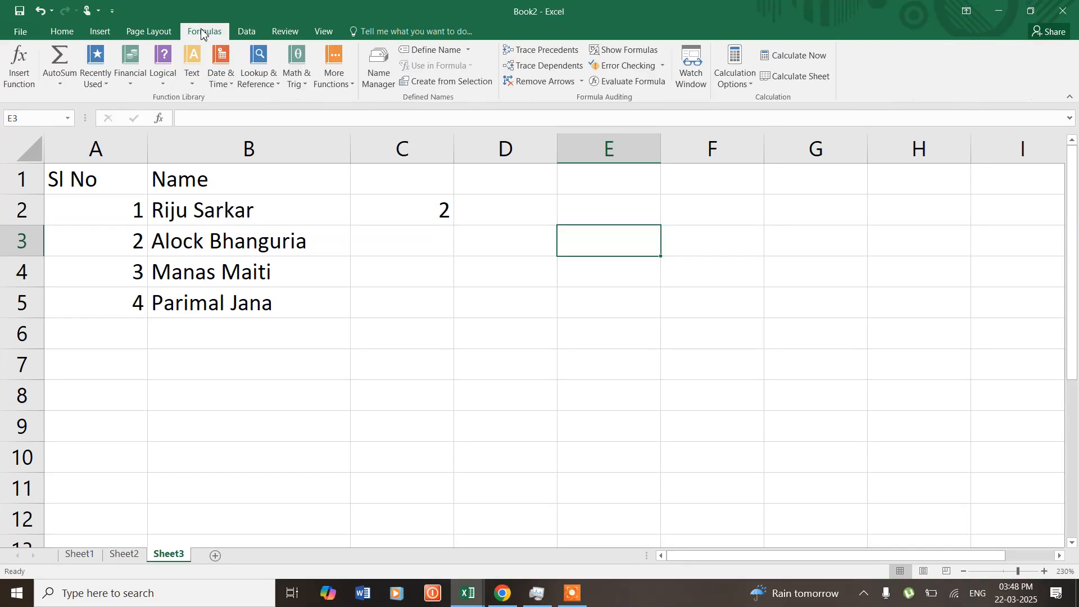
click(611, 51)
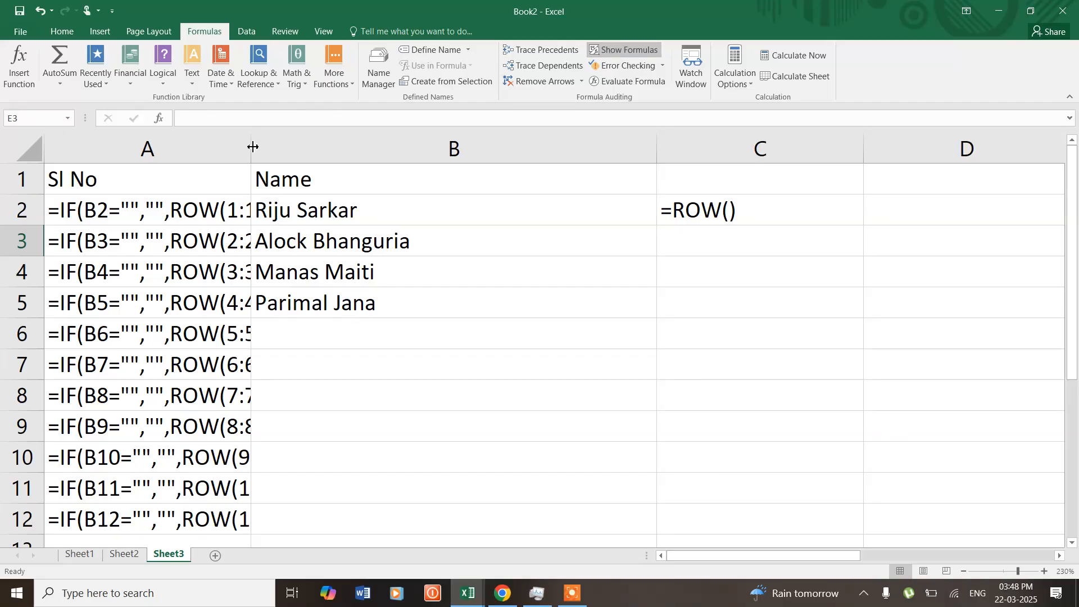
drag(253, 147, 478, 147)
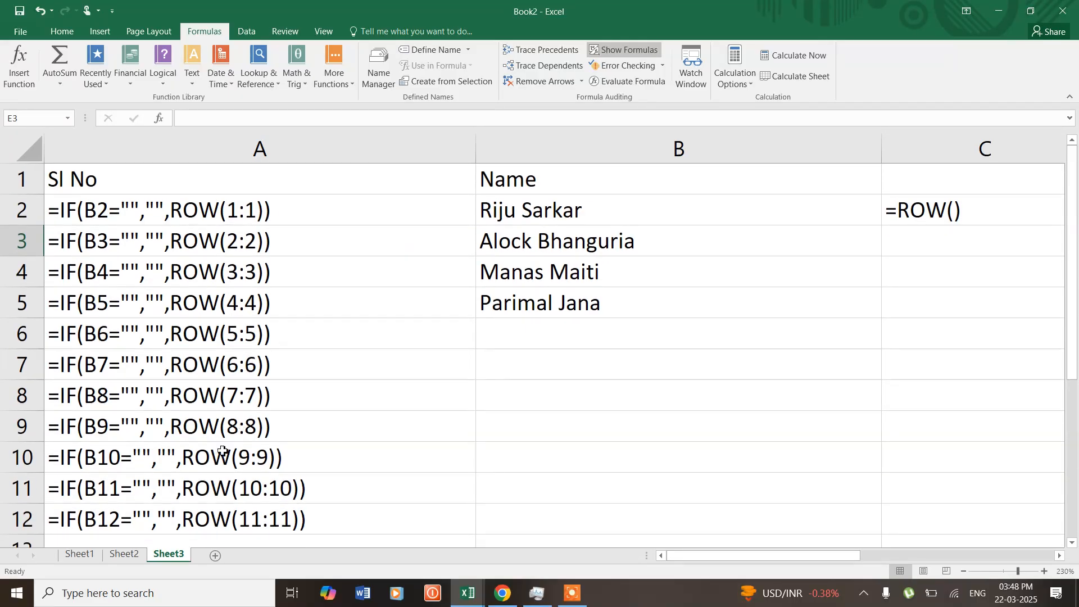
- Switch to Sheet2 to view the list numbered with Fill Series
click(128, 553)
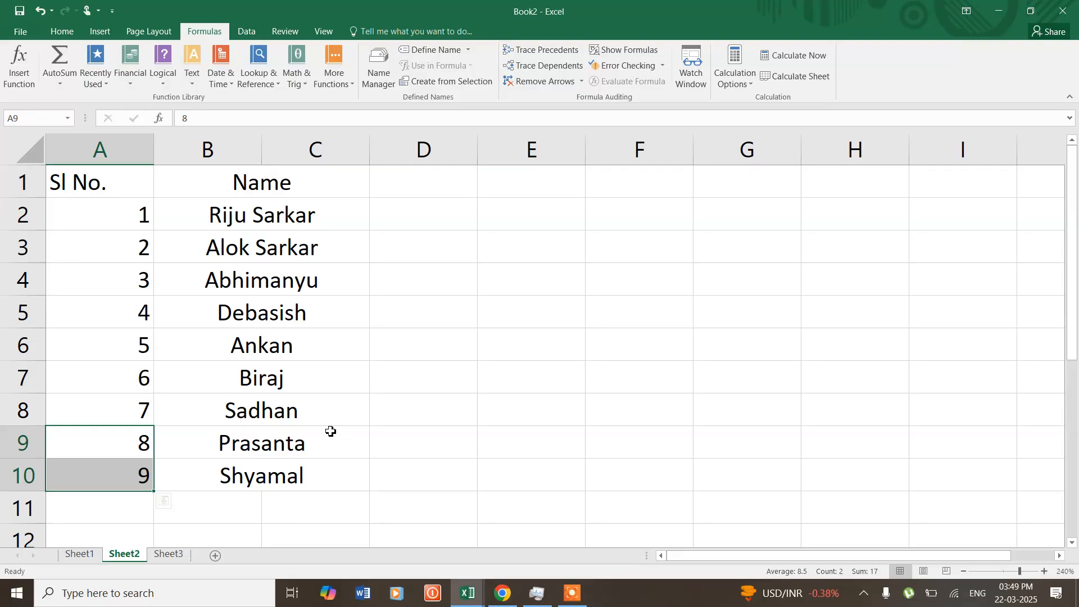
mouse_move(537, 593)
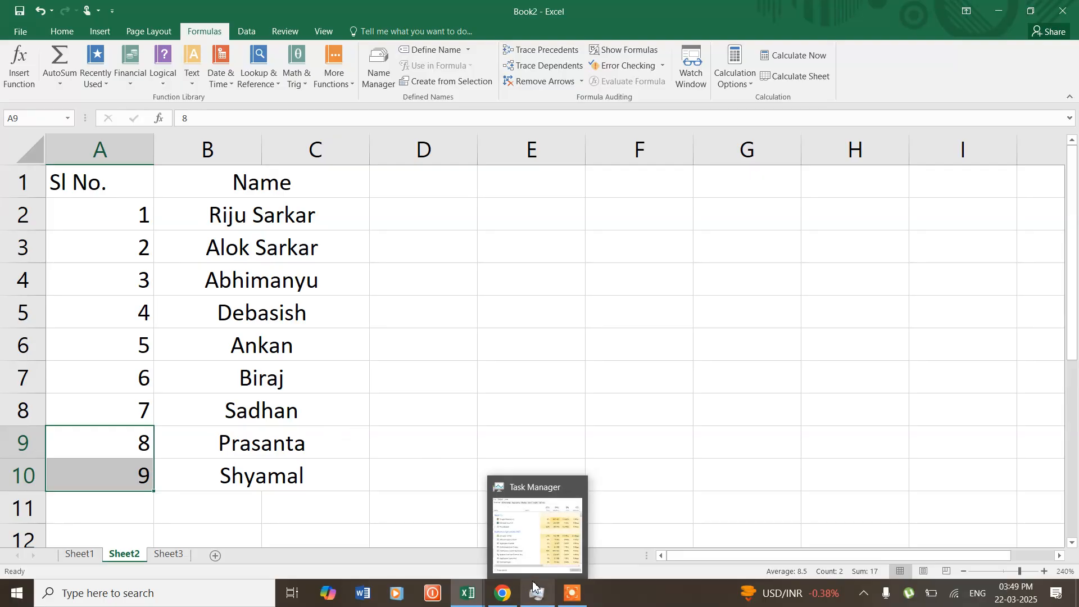